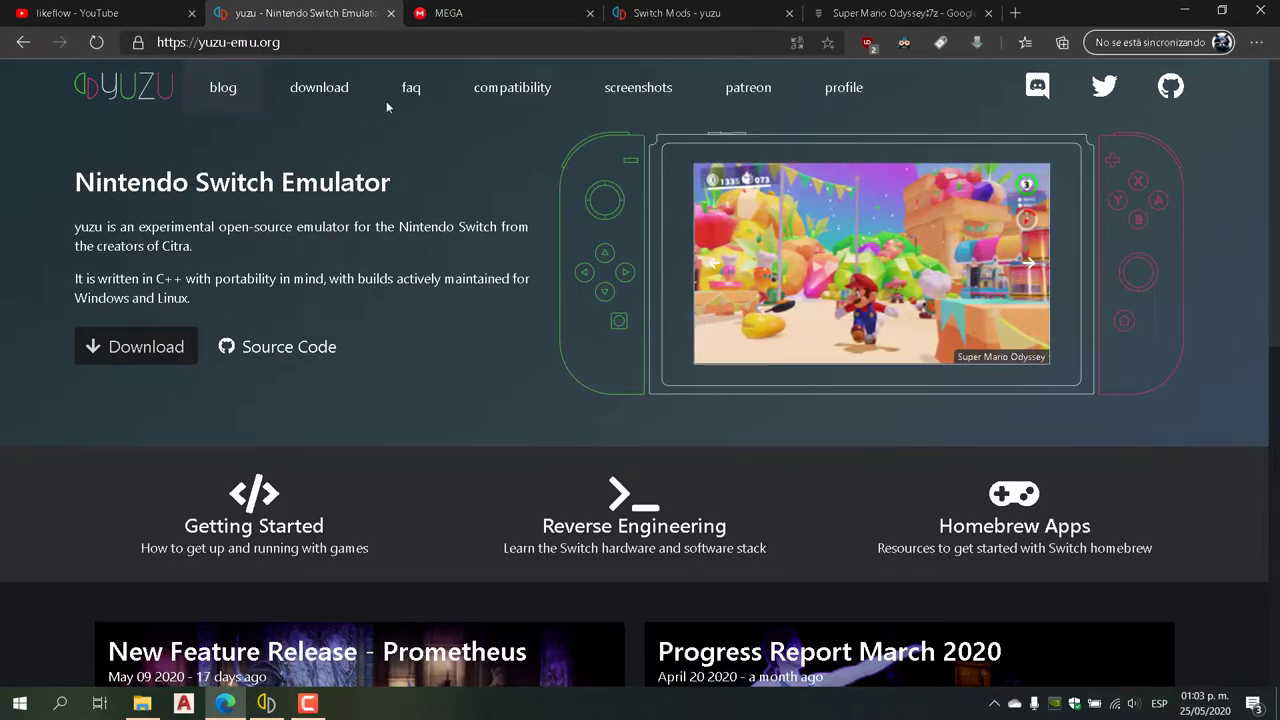
Step: Check the Yuzu Early Access 554 download on MEGA and return to the yuzu website
left_click(462, 14)
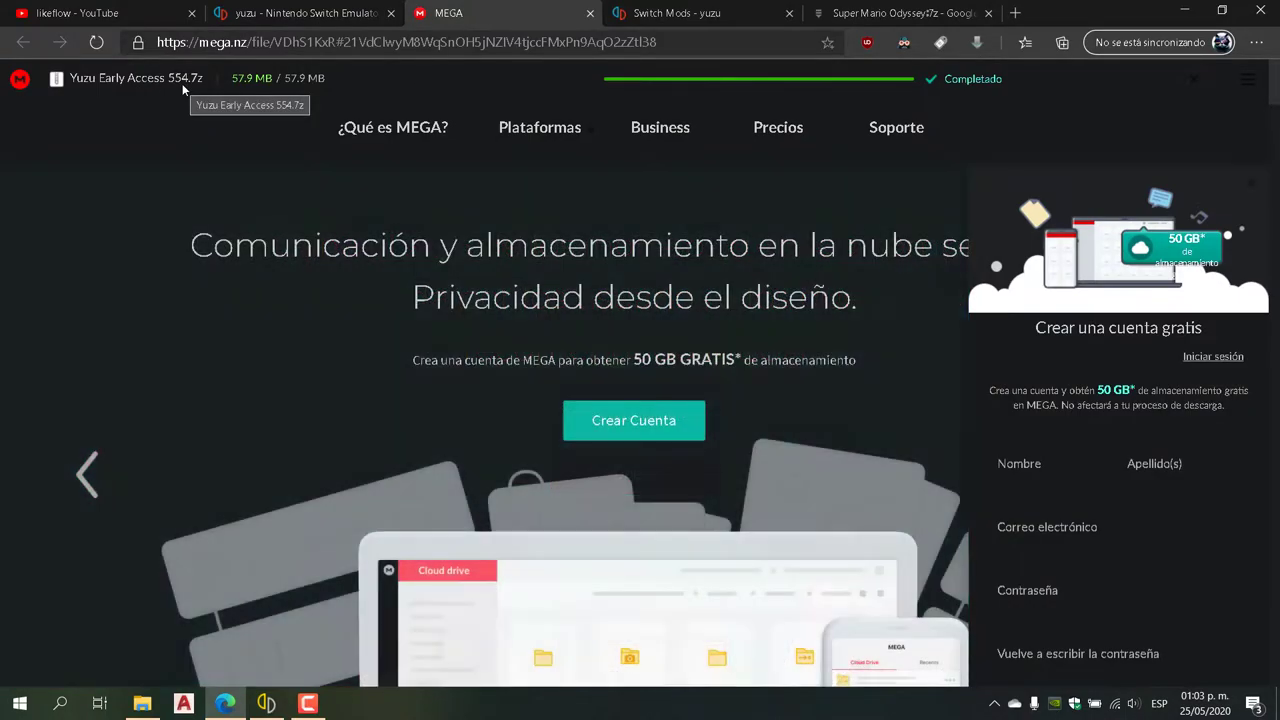
left_click(300, 13)
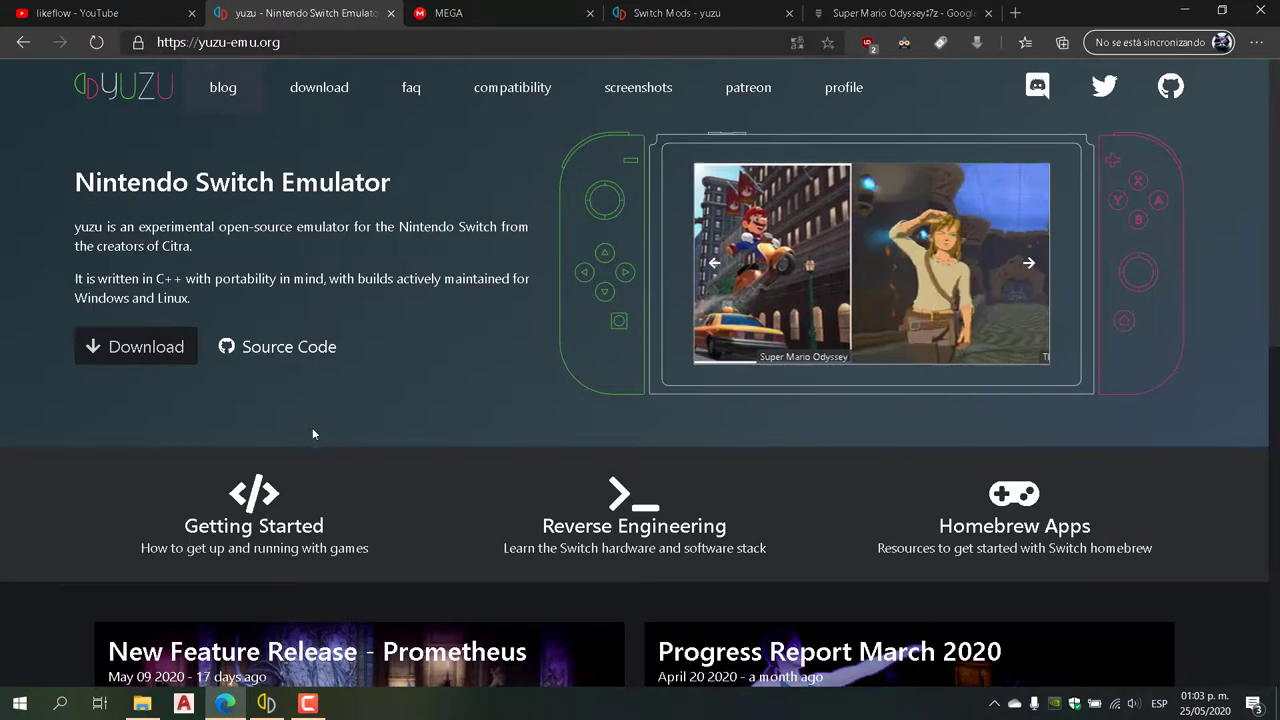
Step: Launch yuzu from the Yuzu Pruebas folder and minimise the Explorer and browser windows behind it
left_click(140, 705)
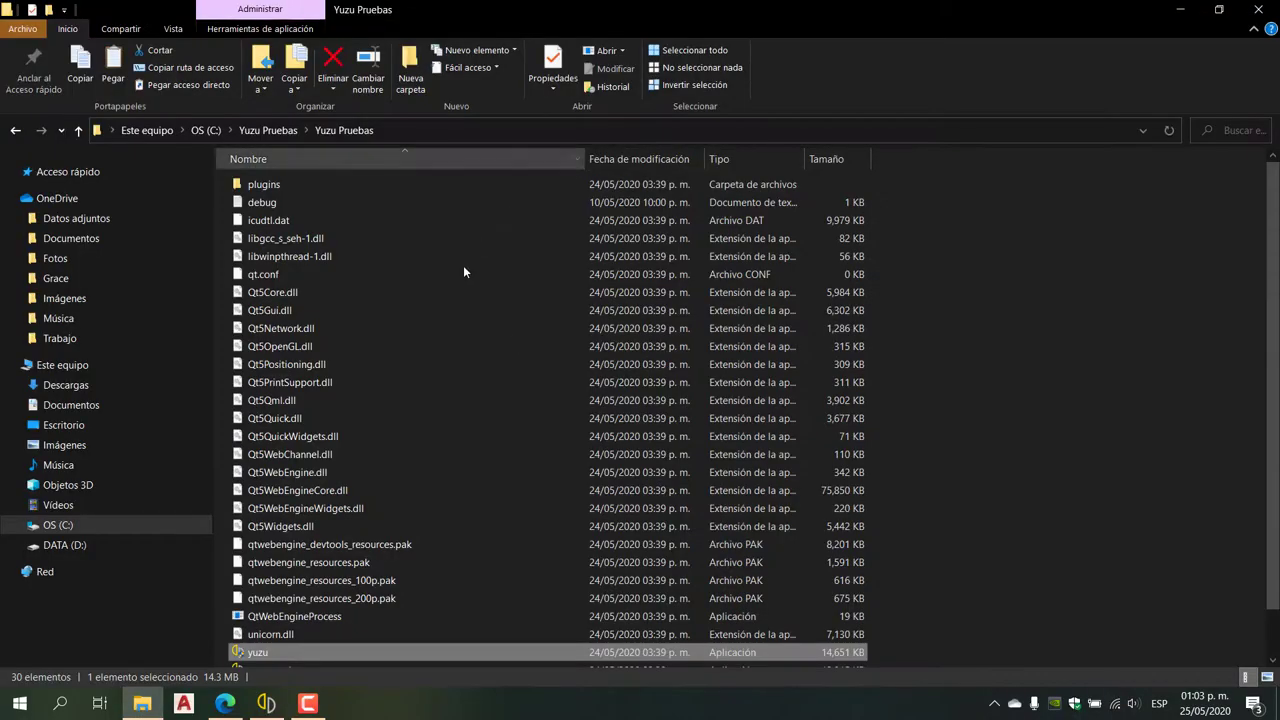
scroll(380, 540, "down", 1)
double_click(252, 605)
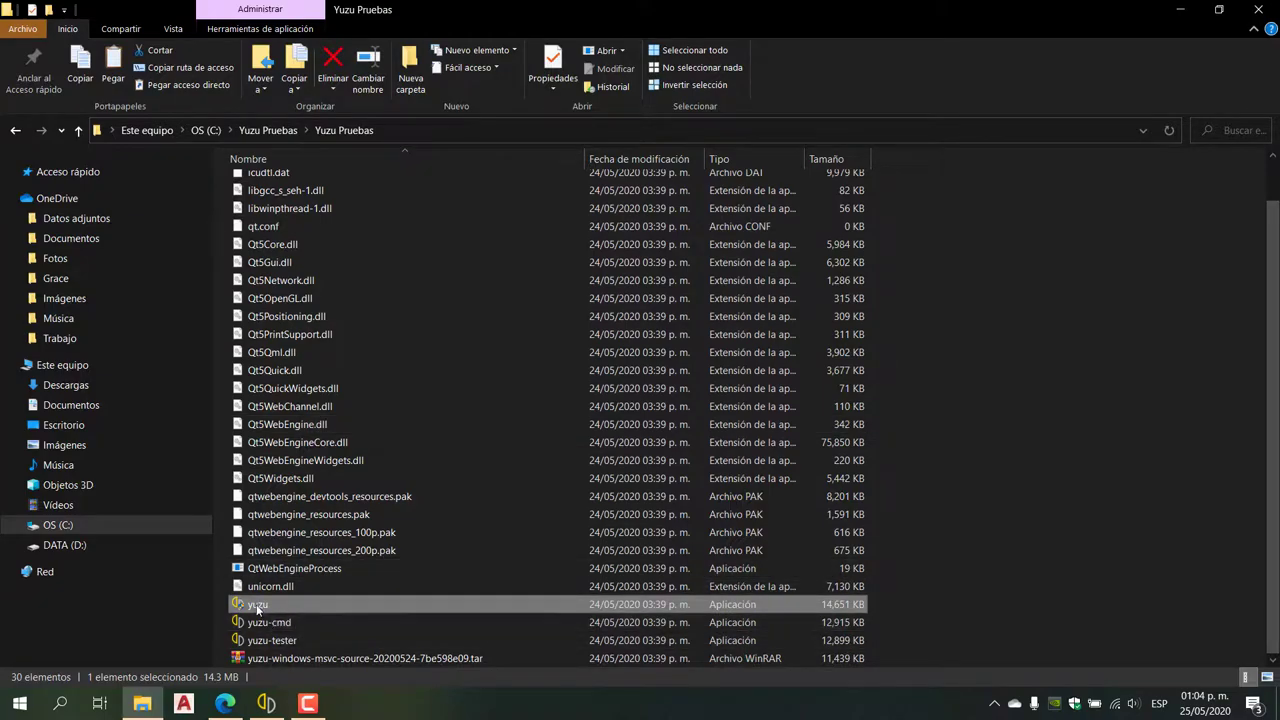
left_click(276, 706)
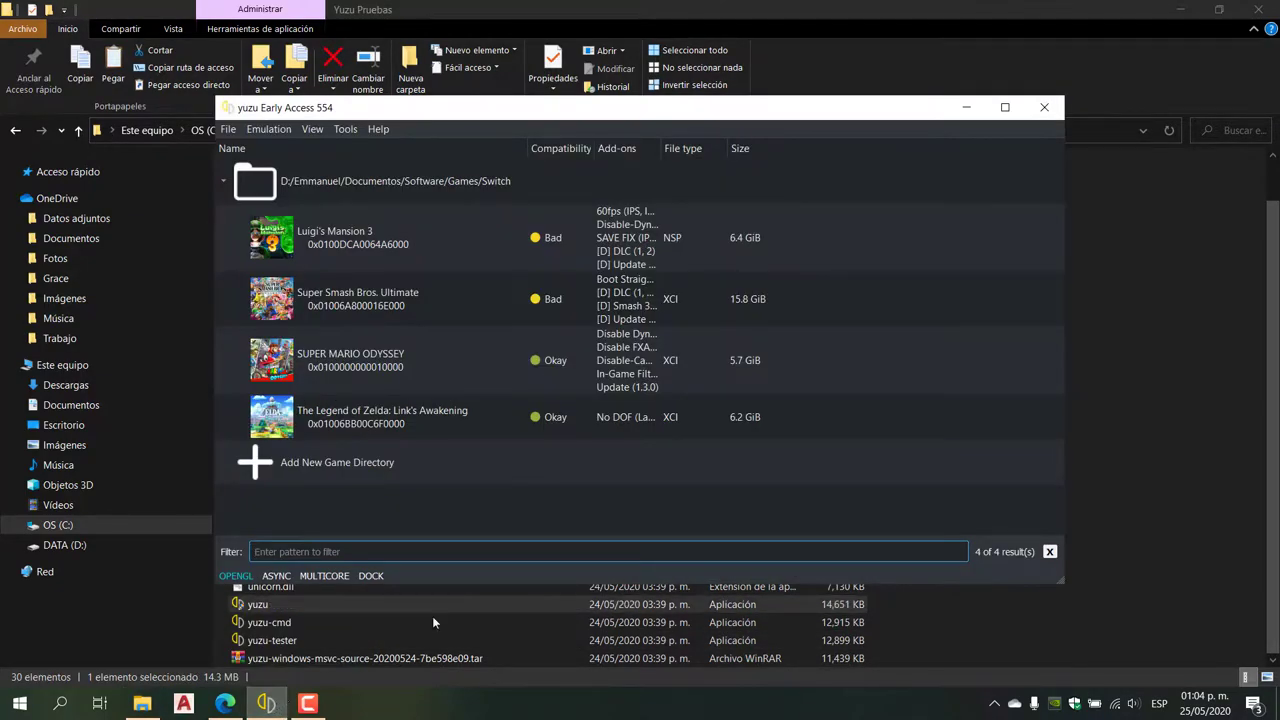
left_click(1180, 12)
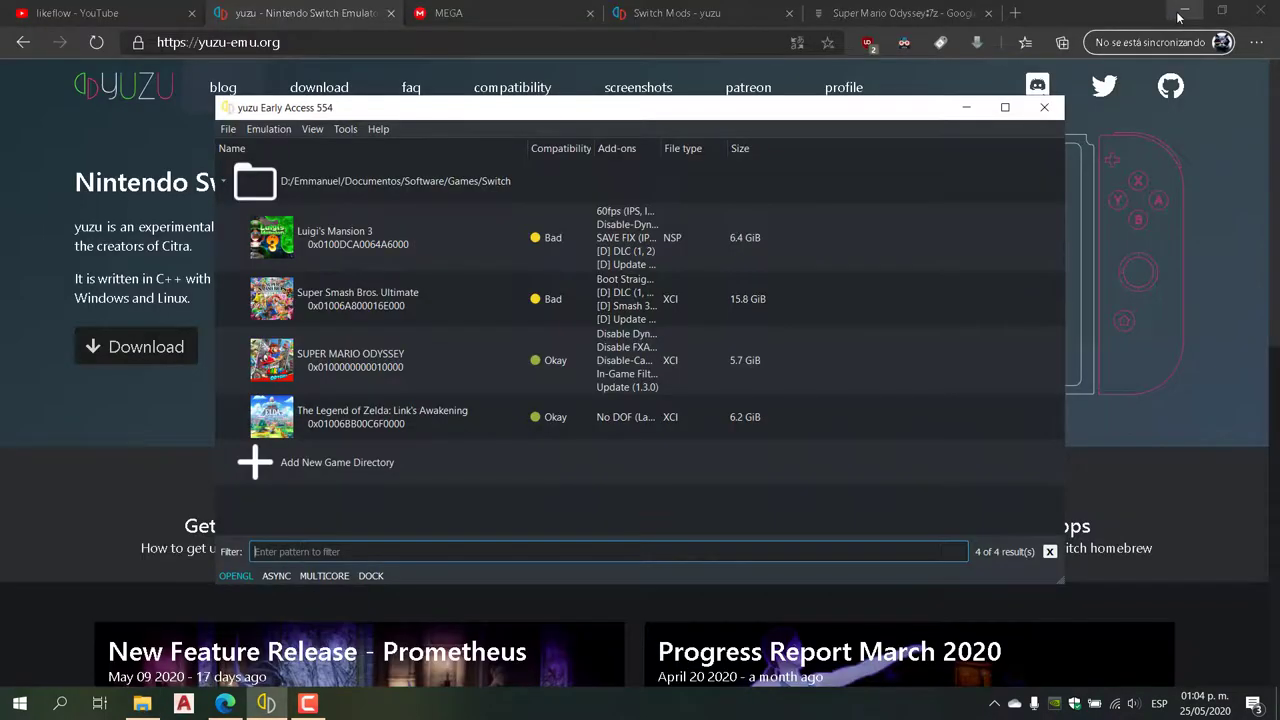
left_click(1181, 12)
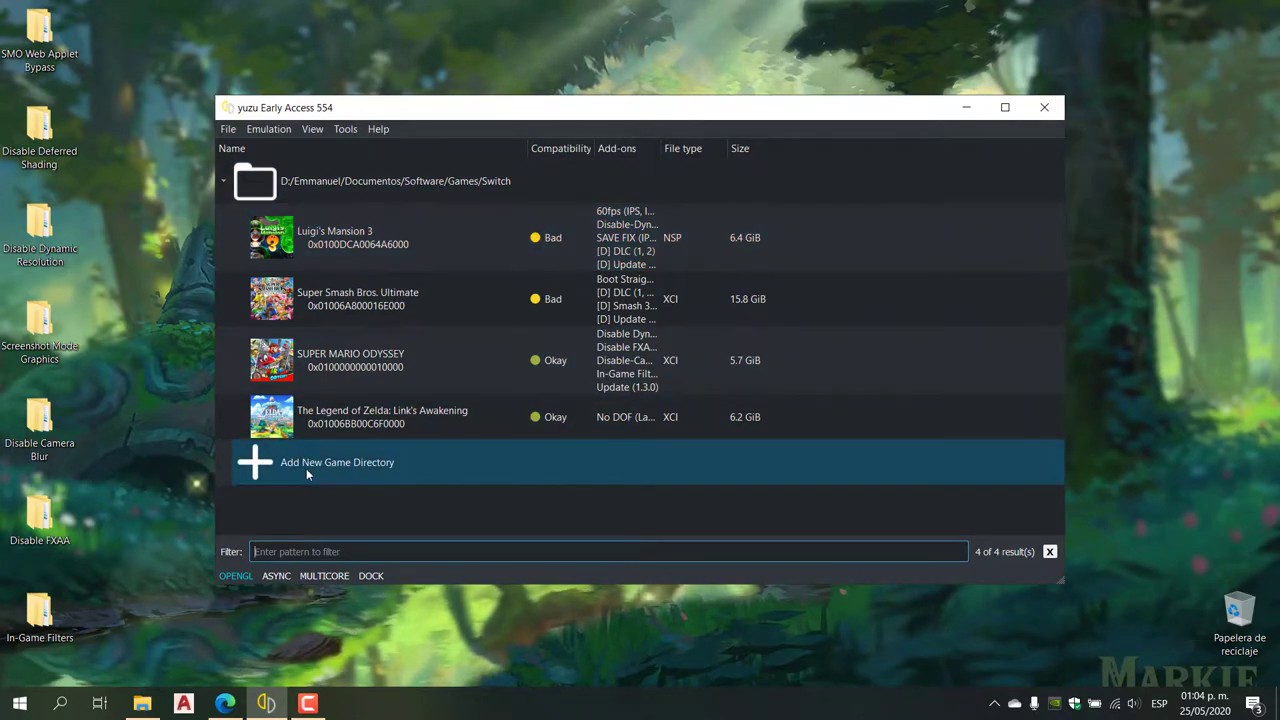
Step: Open the folder picker for adding a new game directory and dismiss it
double_click(254, 466)
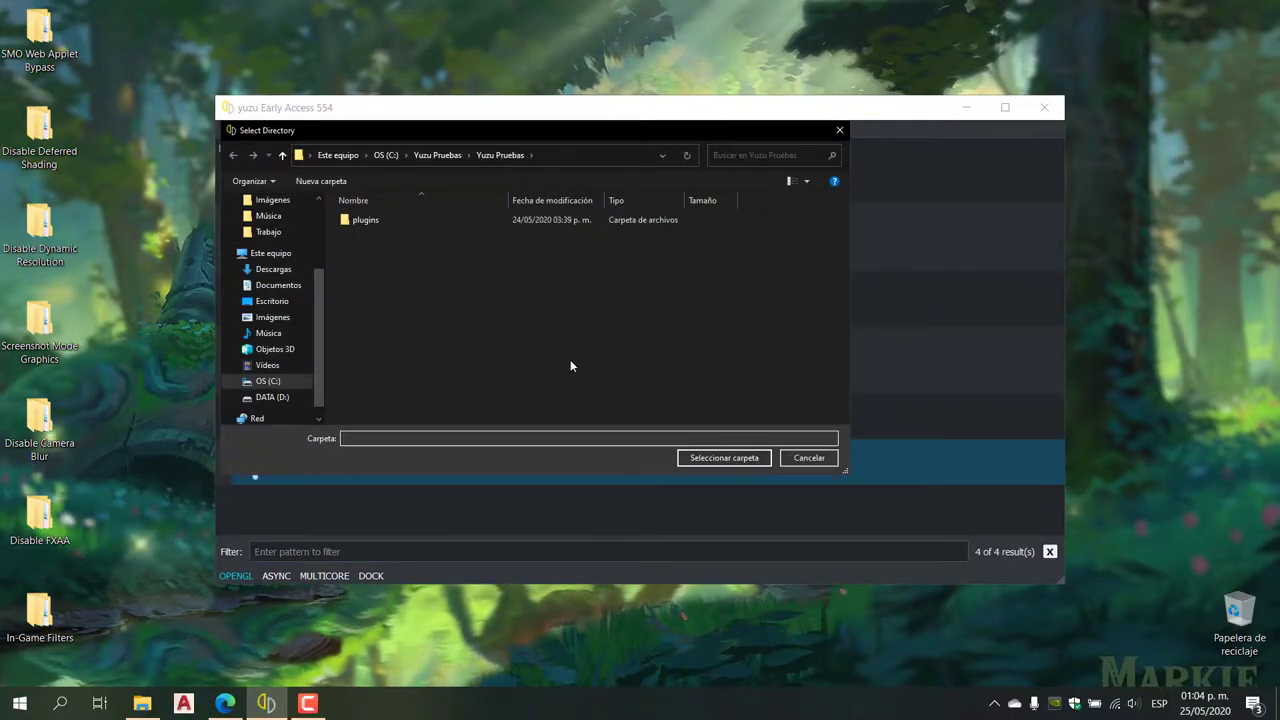
left_click(800, 466)
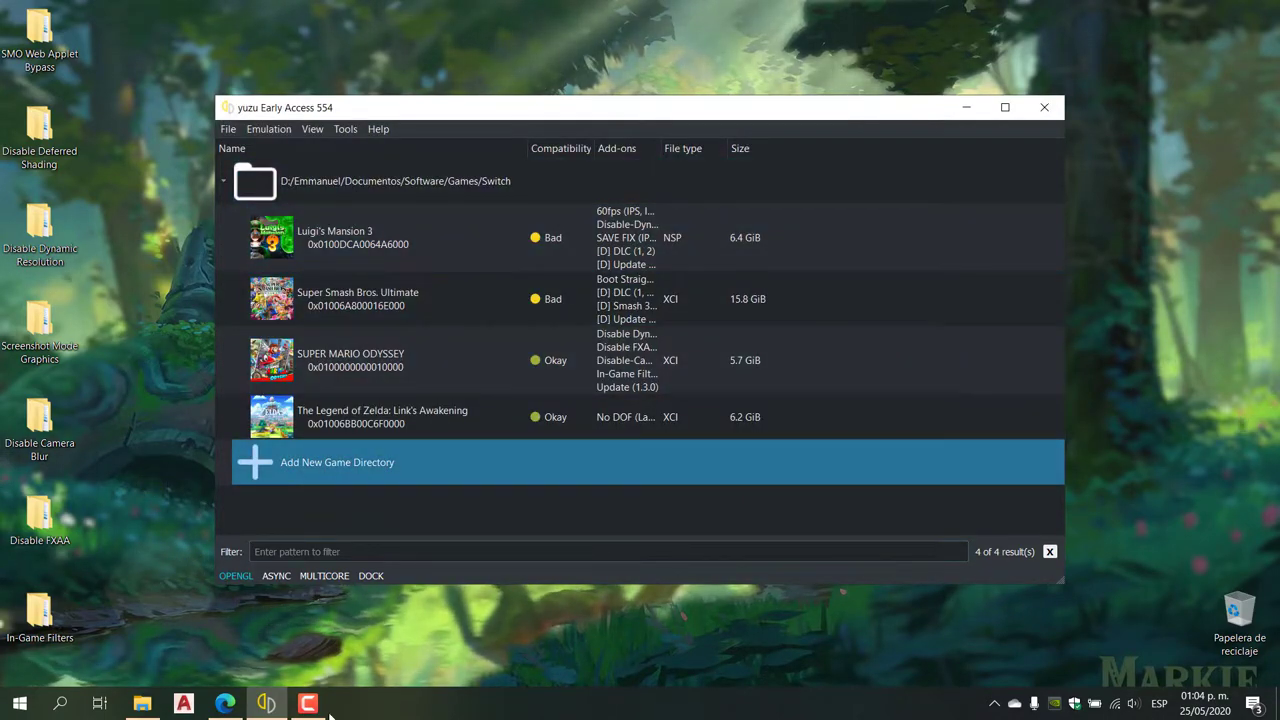
left_click(307, 703)
left_click(1219, 645)
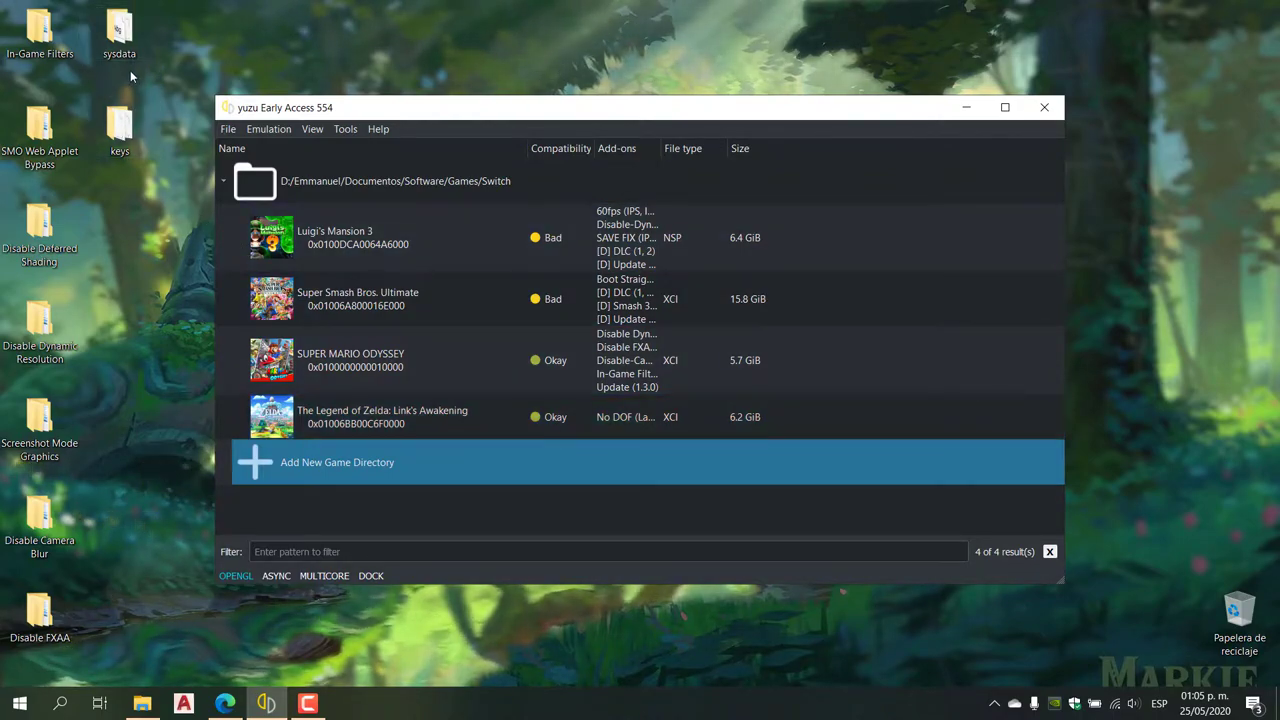
Step: Open the yuzu data folder from the emulator and place its window beside the desktop's sysdata and keys folders
left_click(116, 127)
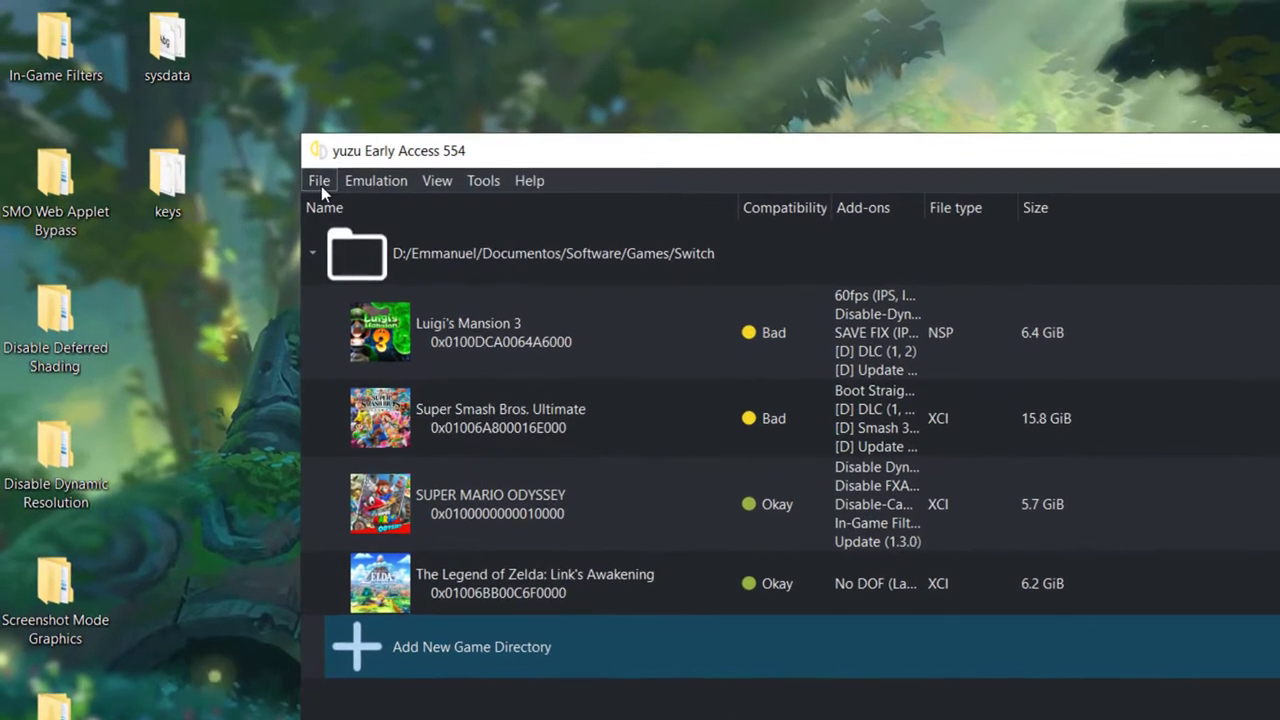
left_click(228, 131)
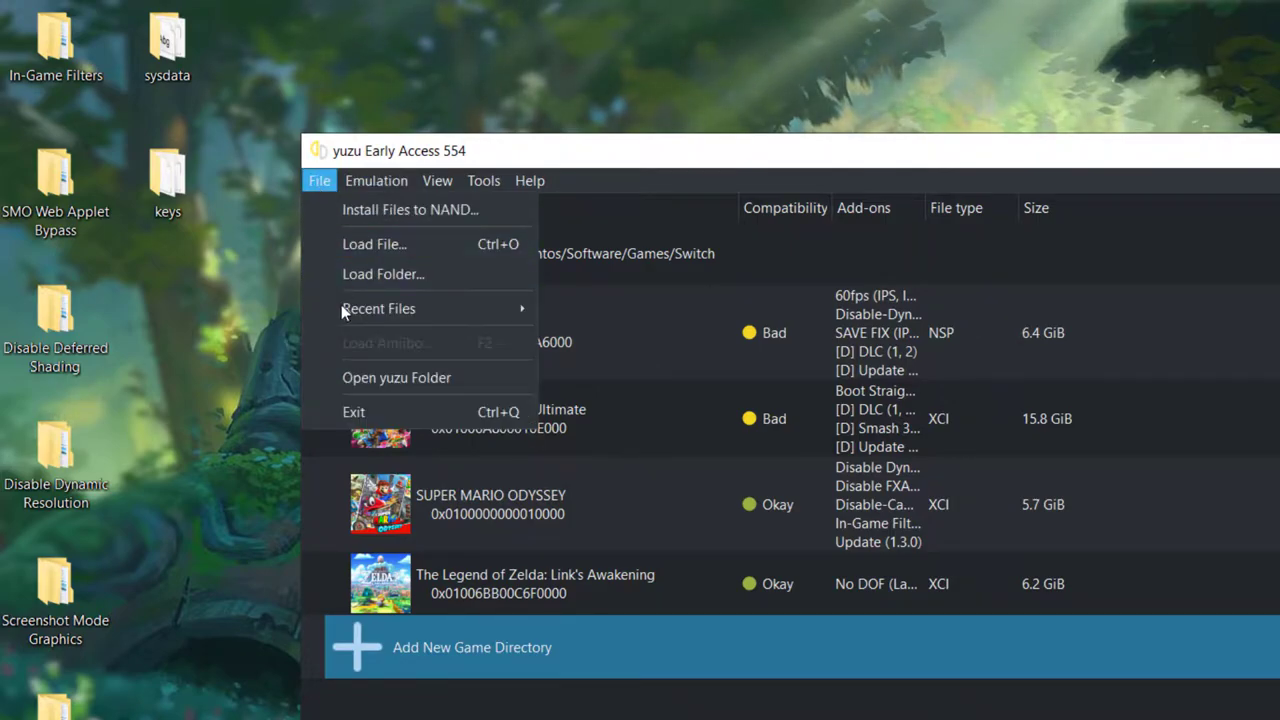
left_click(401, 379)
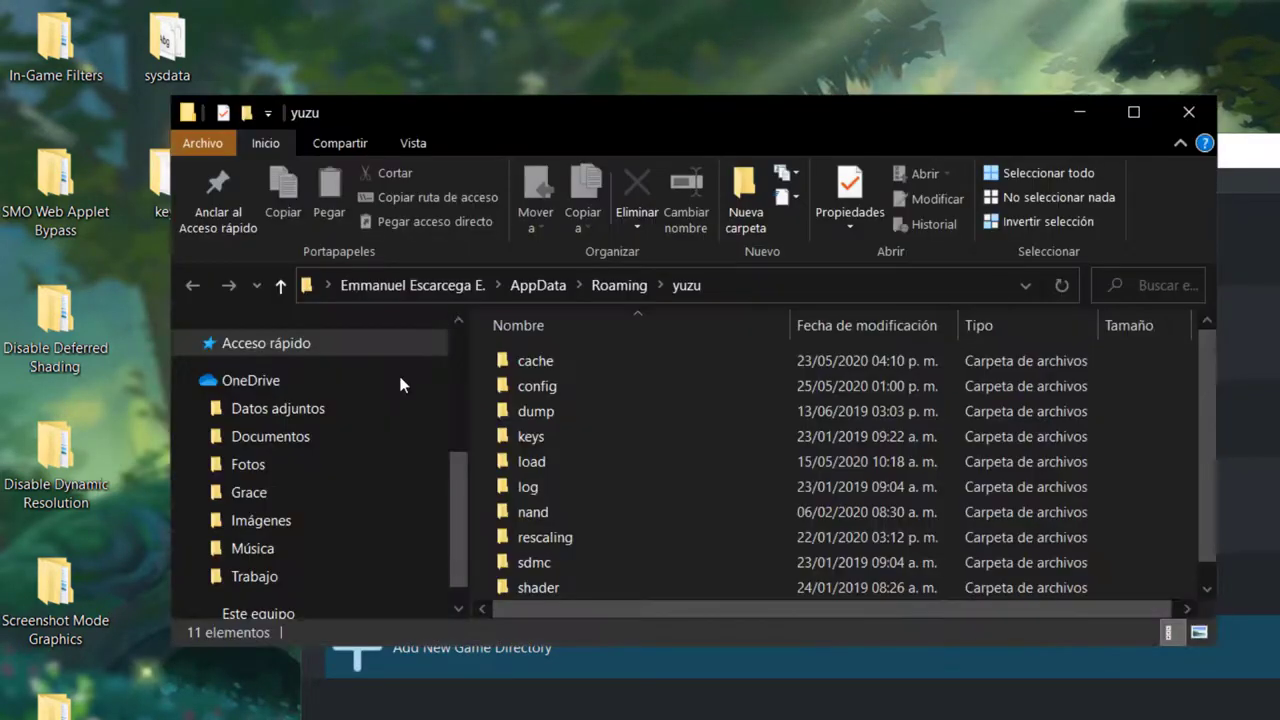
scroll(398, 385, "down", 3)
left_click_drag(670, 110, 858, 108)
Step: Copy the desktop's sysdata and keys folders into the yuzu data folder, replacing the existing files, and close the folder
left_click_drag(194, 269, 154, 45)
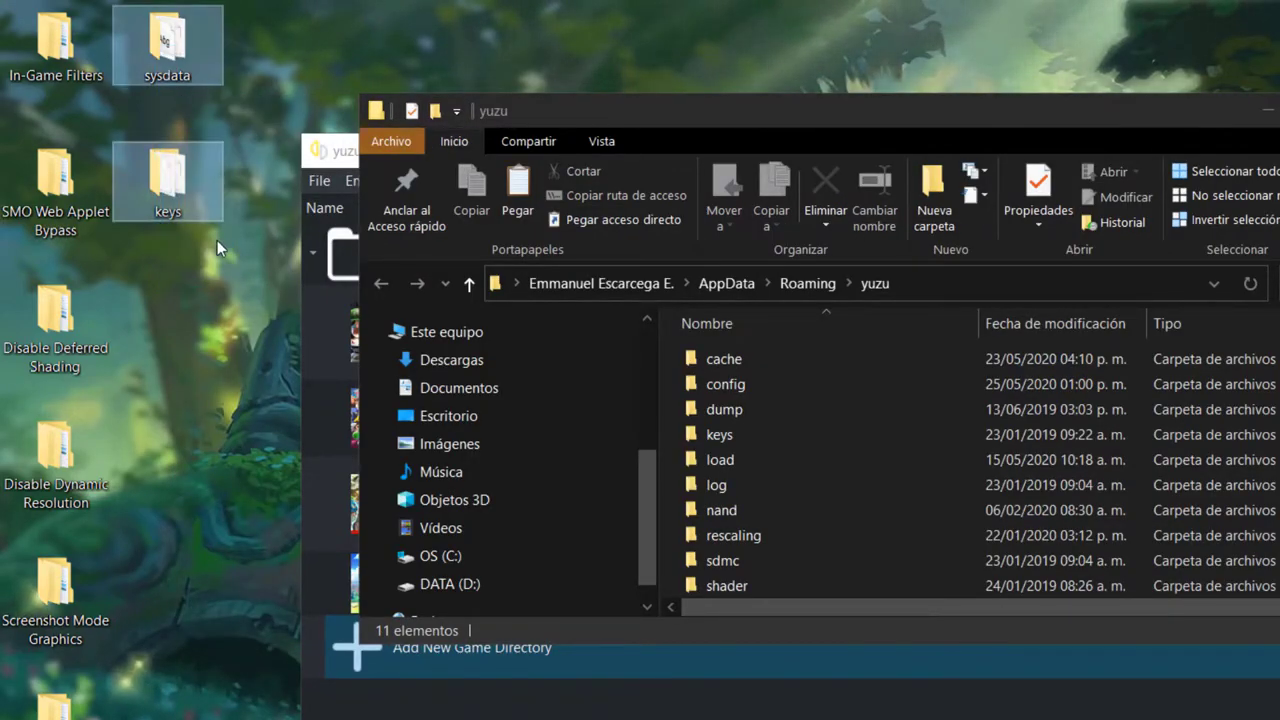
right_click(156, 185)
left_click(225, 451)
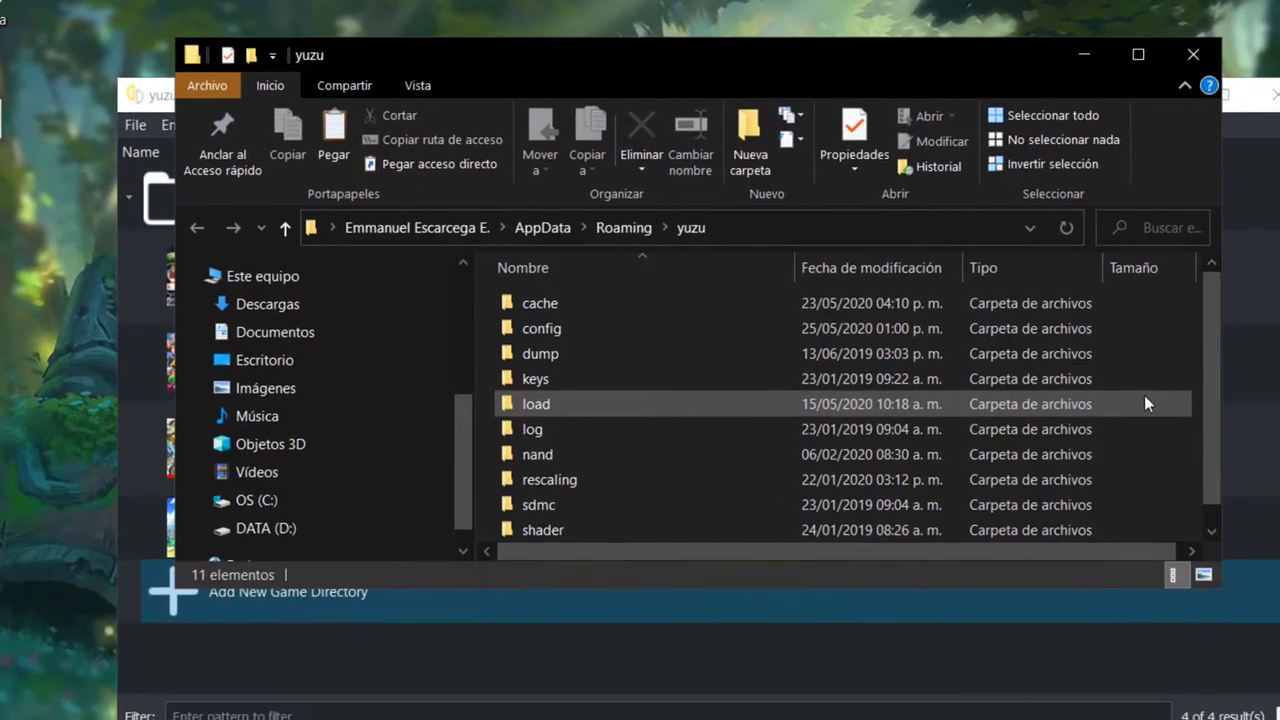
right_click(1145, 397)
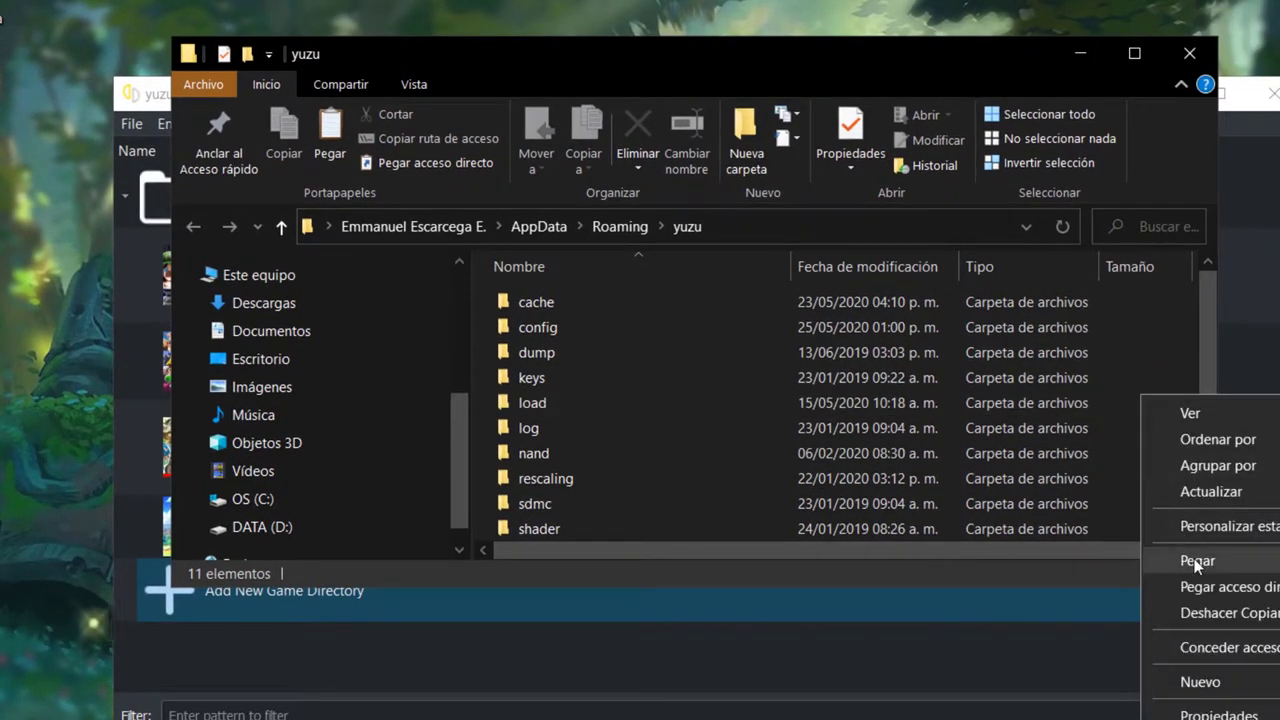
left_click(1157, 561)
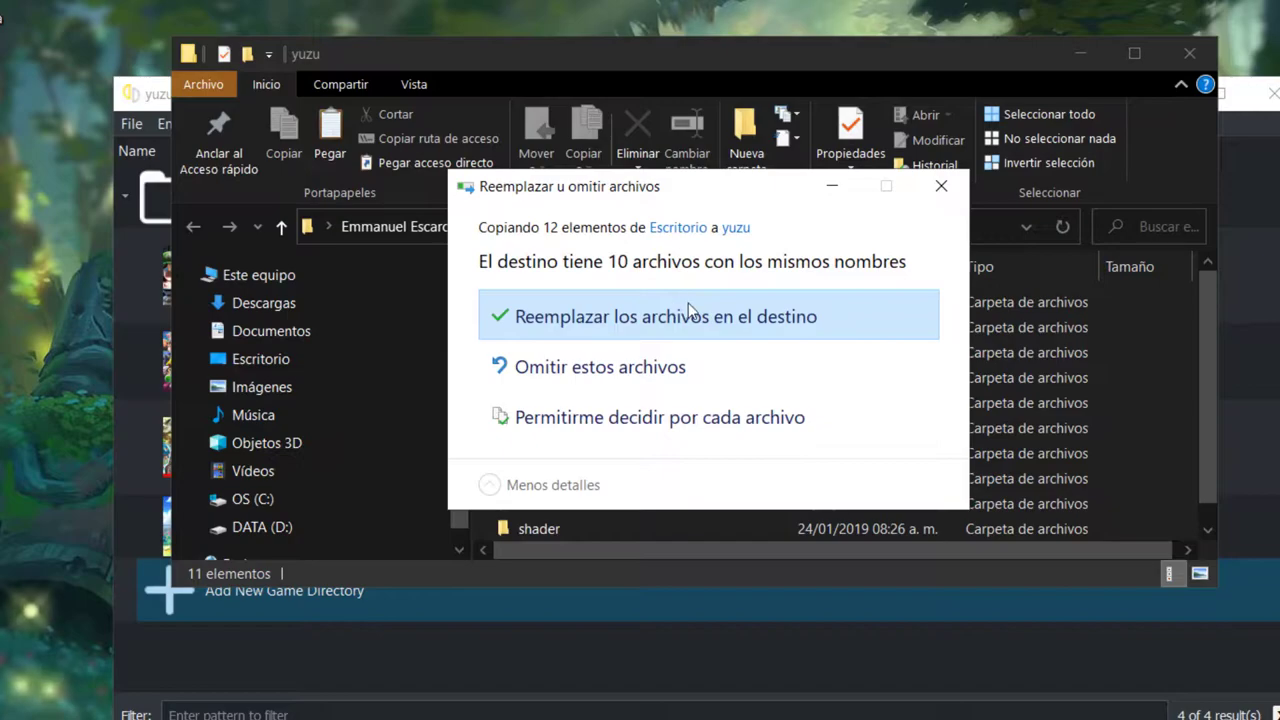
left_click(672, 318)
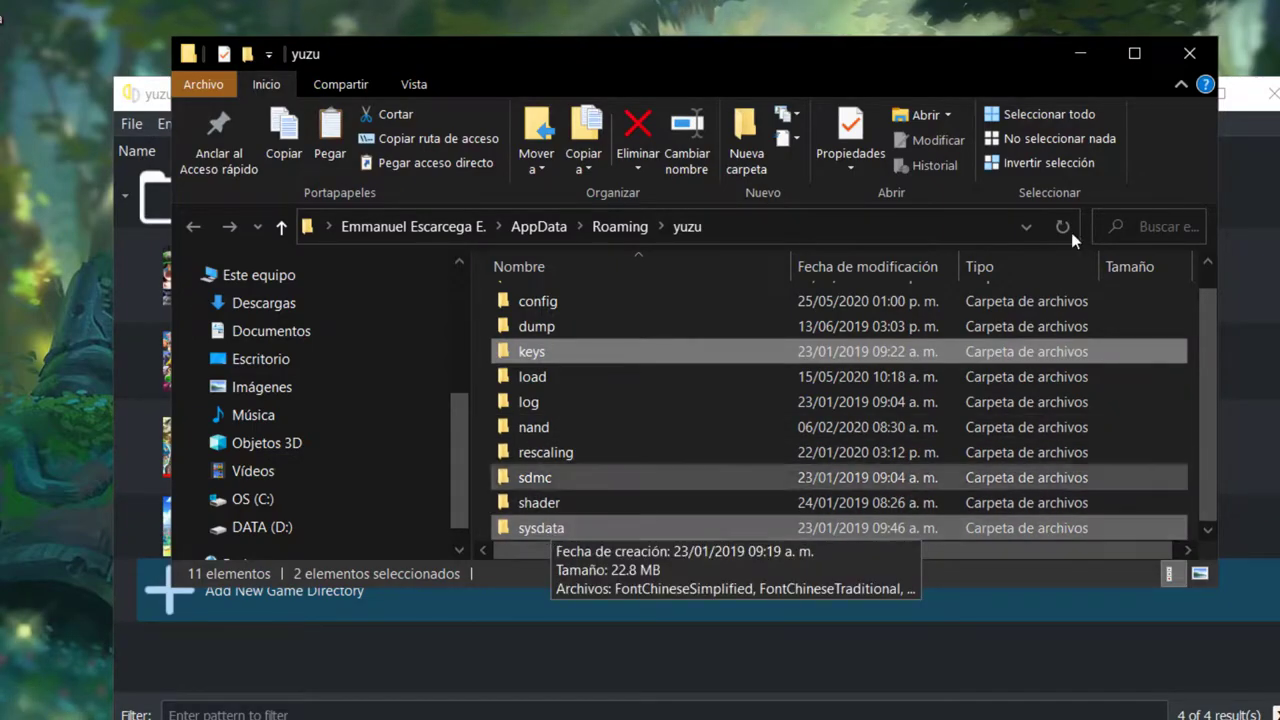
left_click(1186, 54)
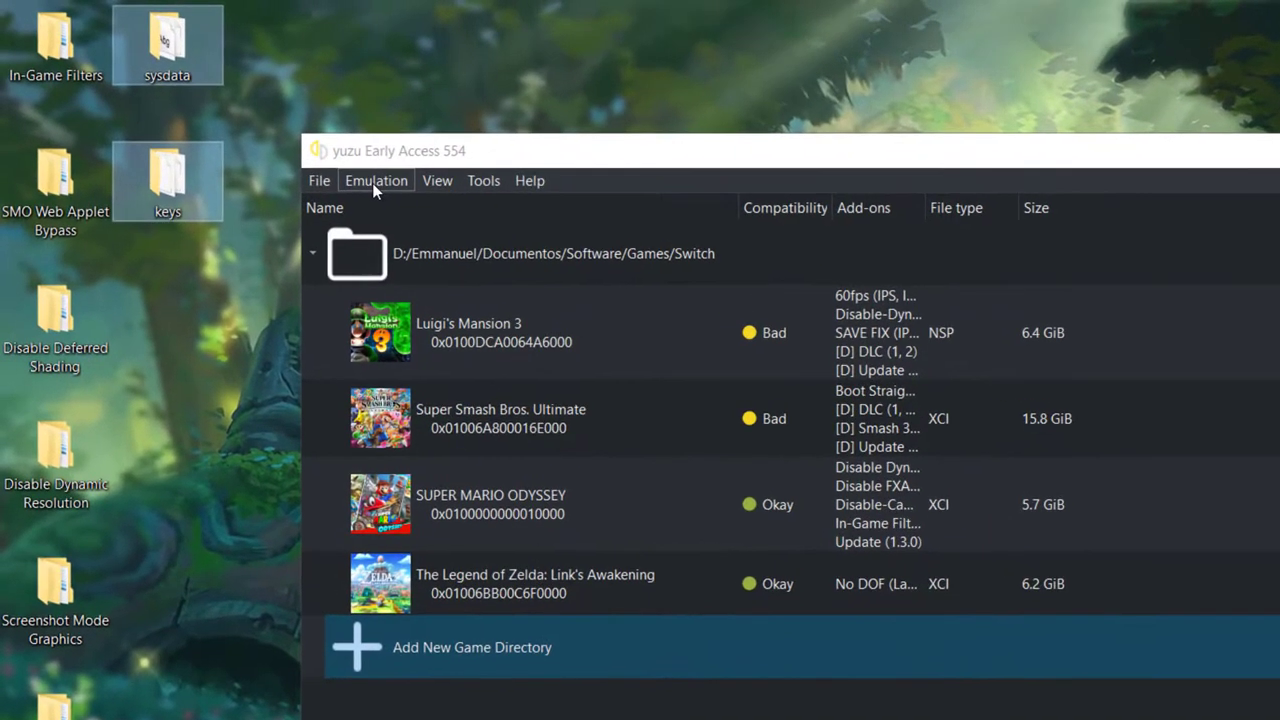
Step: Examine the general, web, debug and UI settings in the yuzu configuration, including the theme choices
left_click(369, 186)
left_click(408, 340)
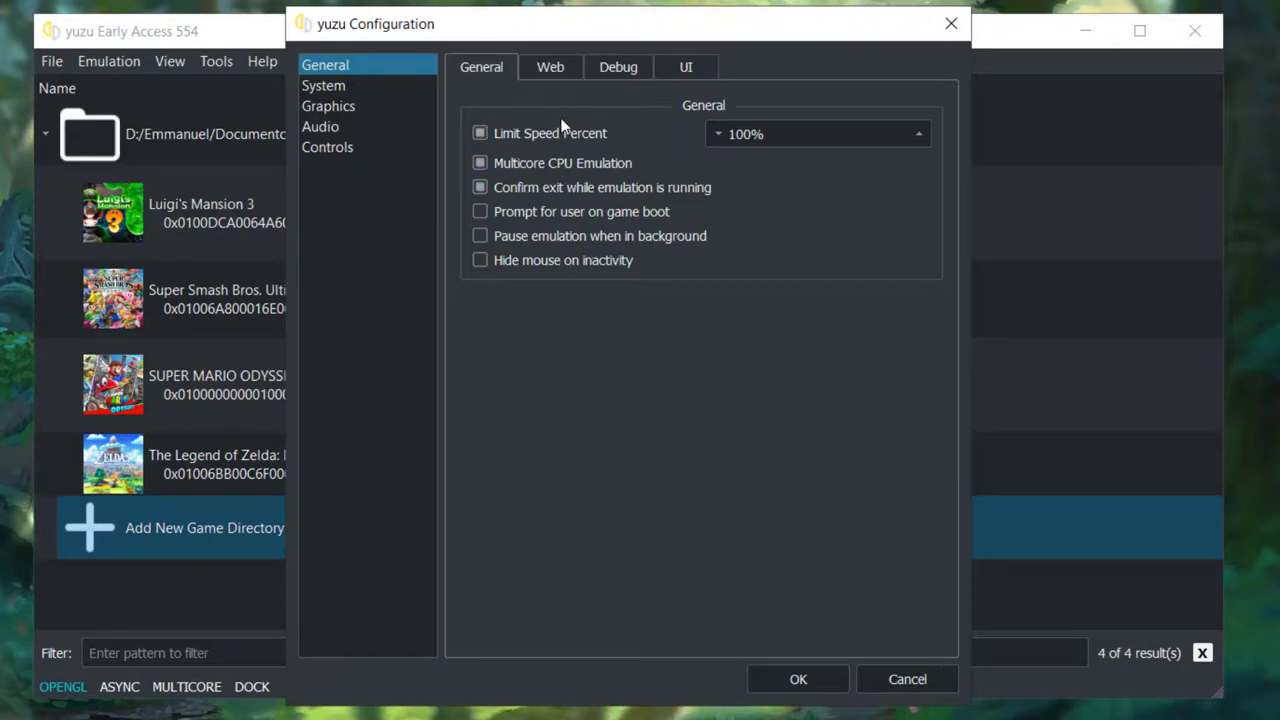
left_click(551, 73)
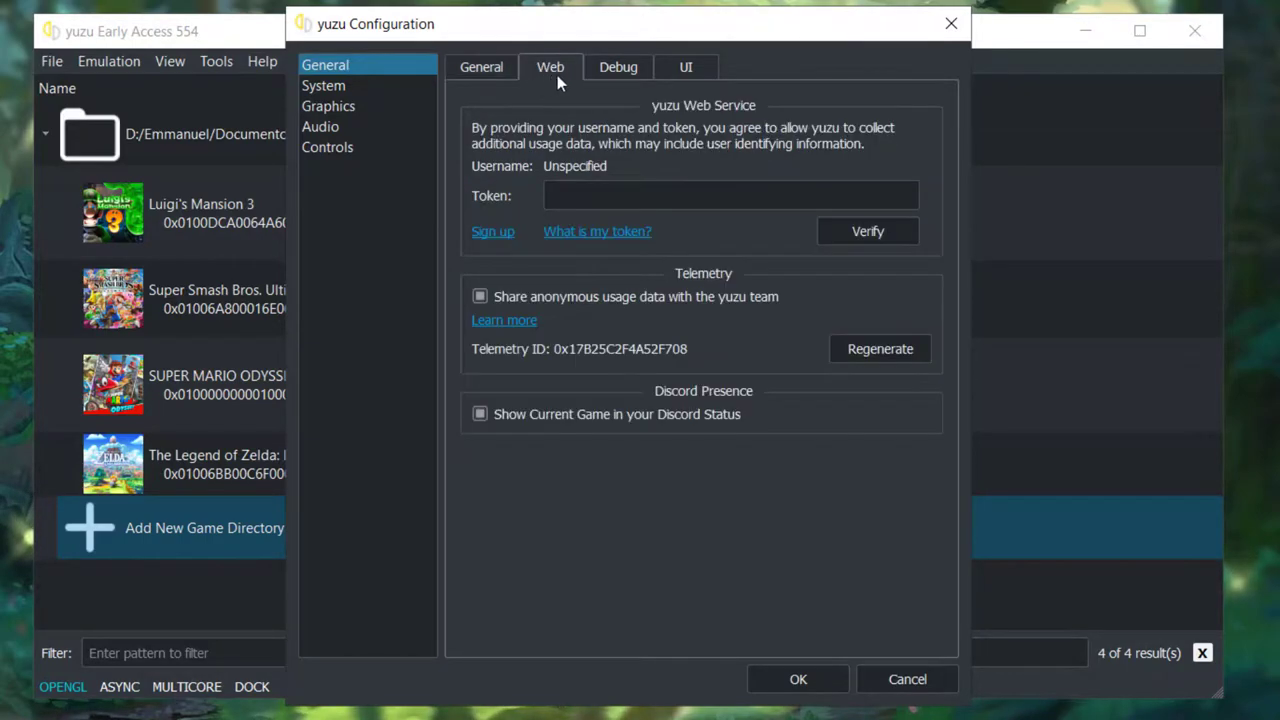
left_click(609, 73)
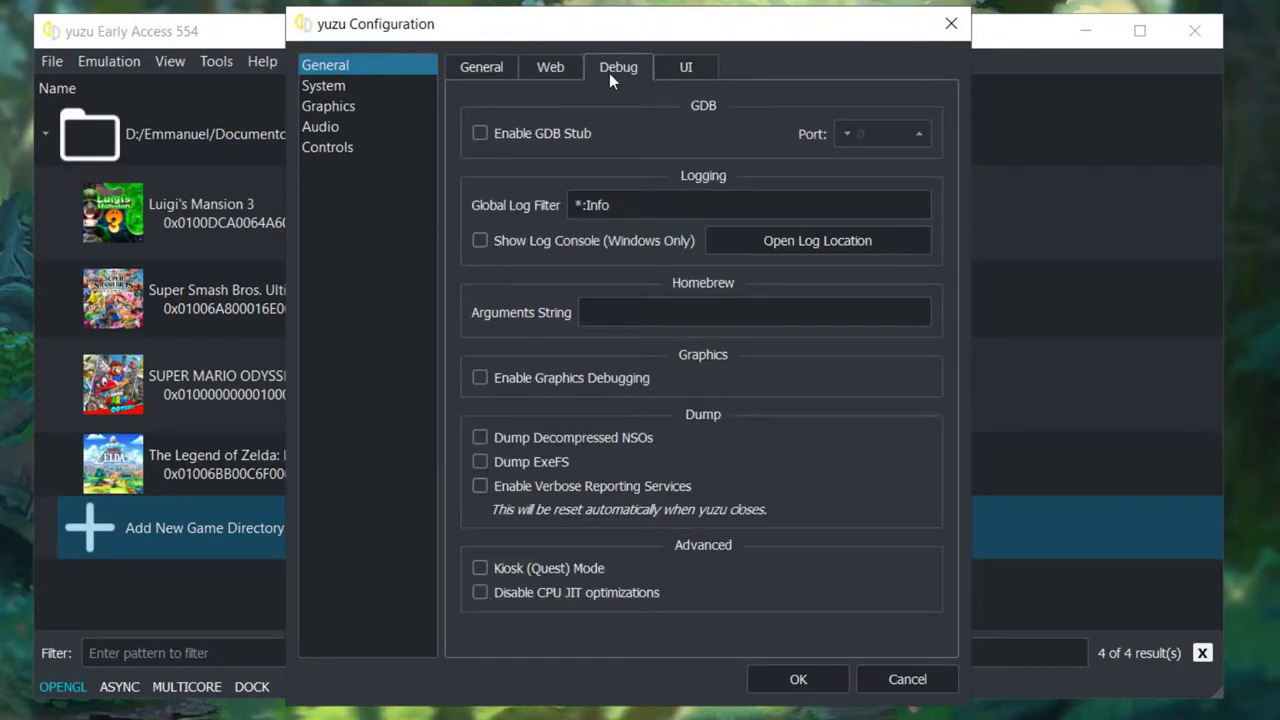
left_click(685, 73)
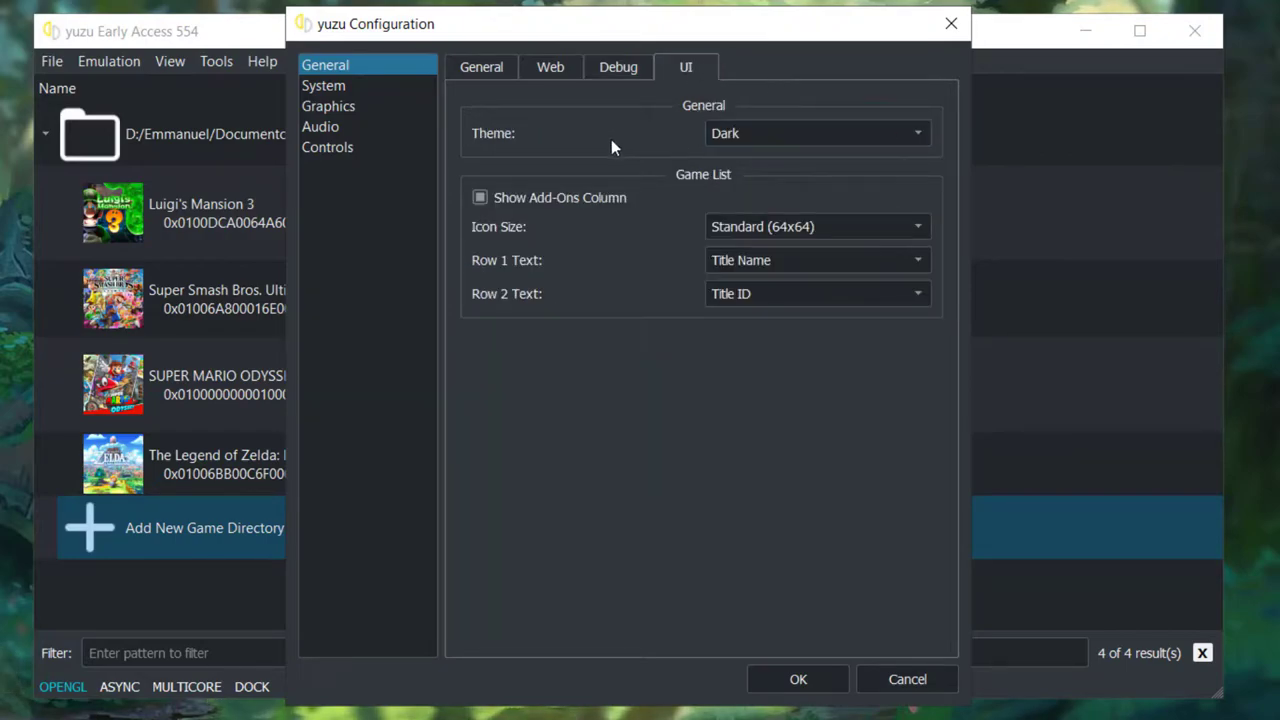
left_click(766, 136)
left_click(766, 183)
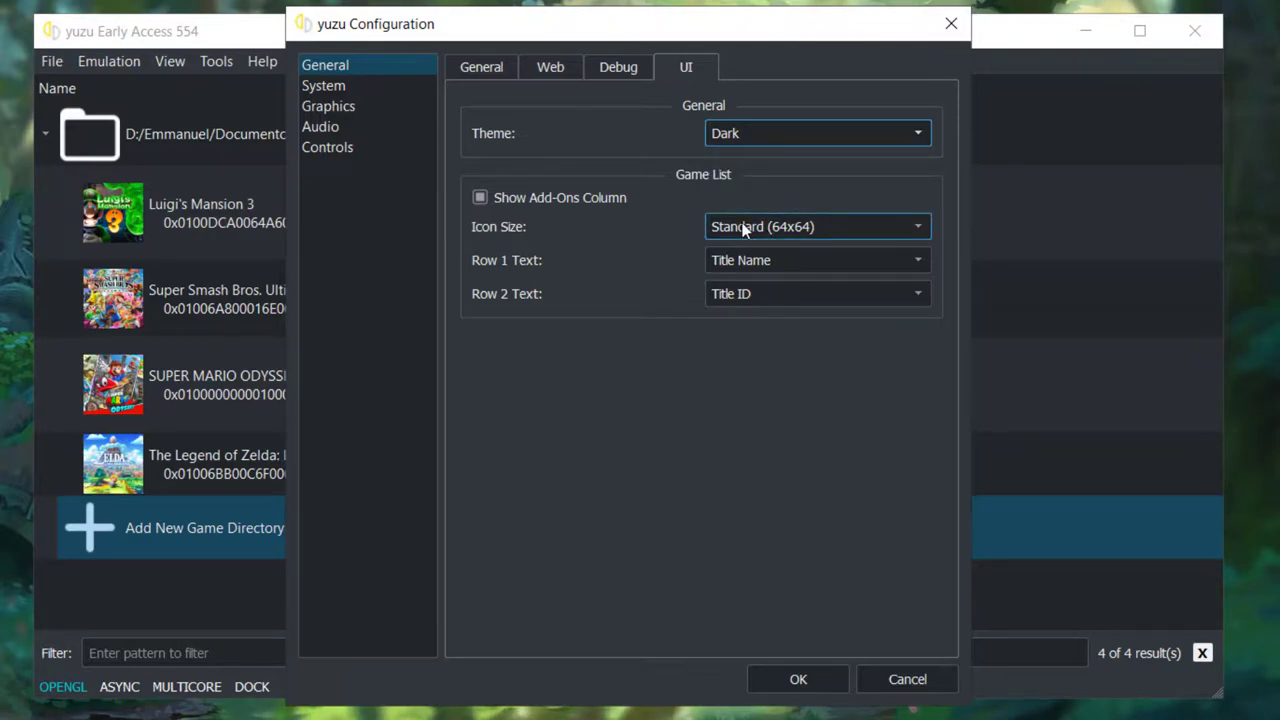
Step: Make yuzu the current user in the system profiles and review the services and filesystem settings
left_click(323, 88)
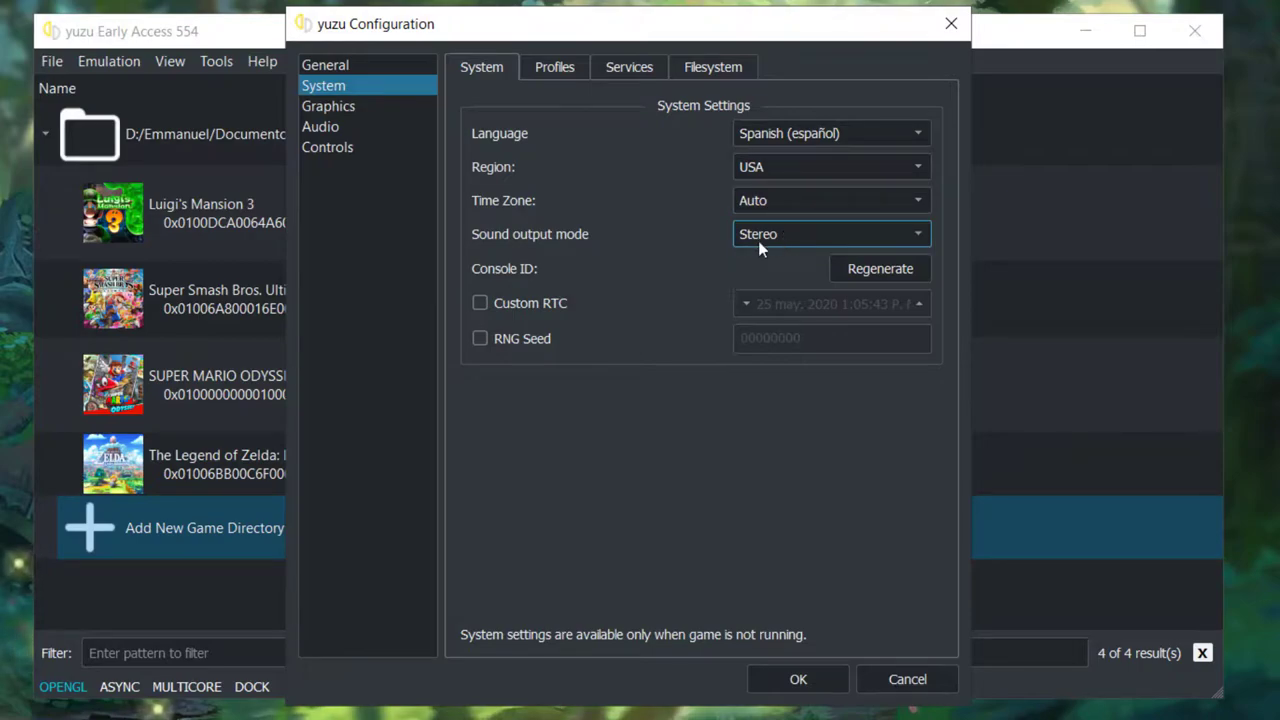
left_click(541, 76)
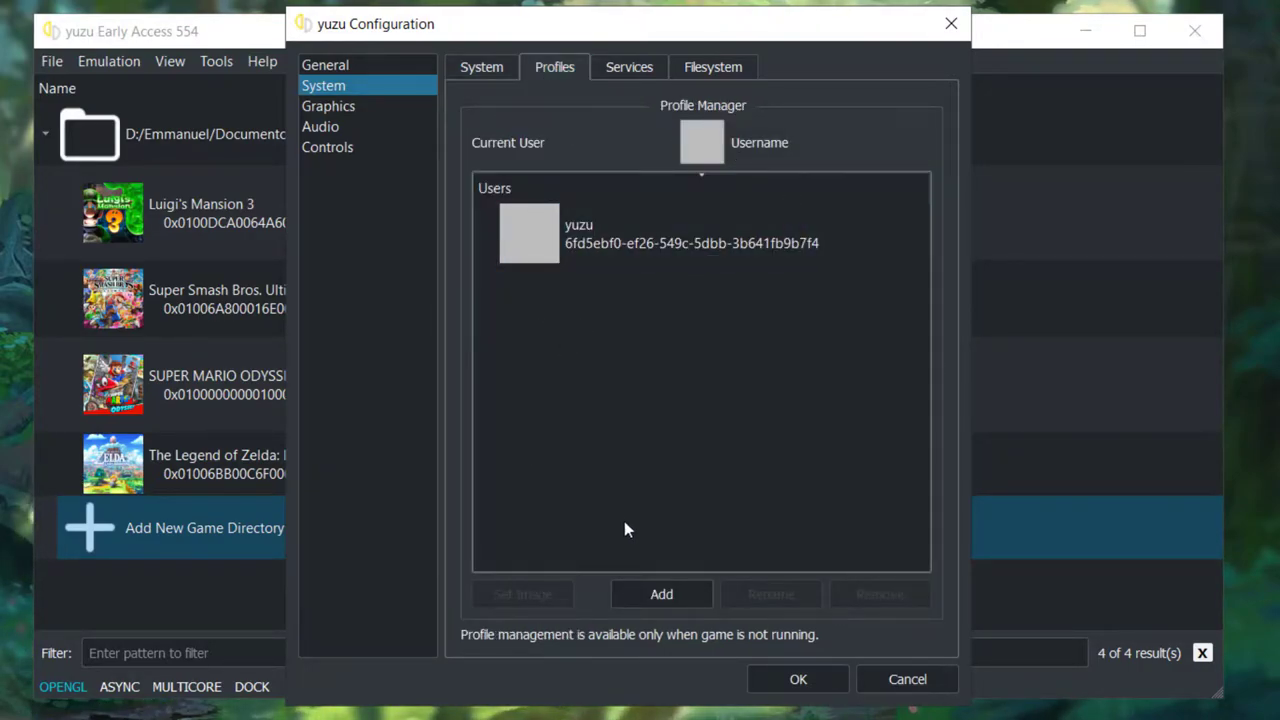
left_click(612, 254)
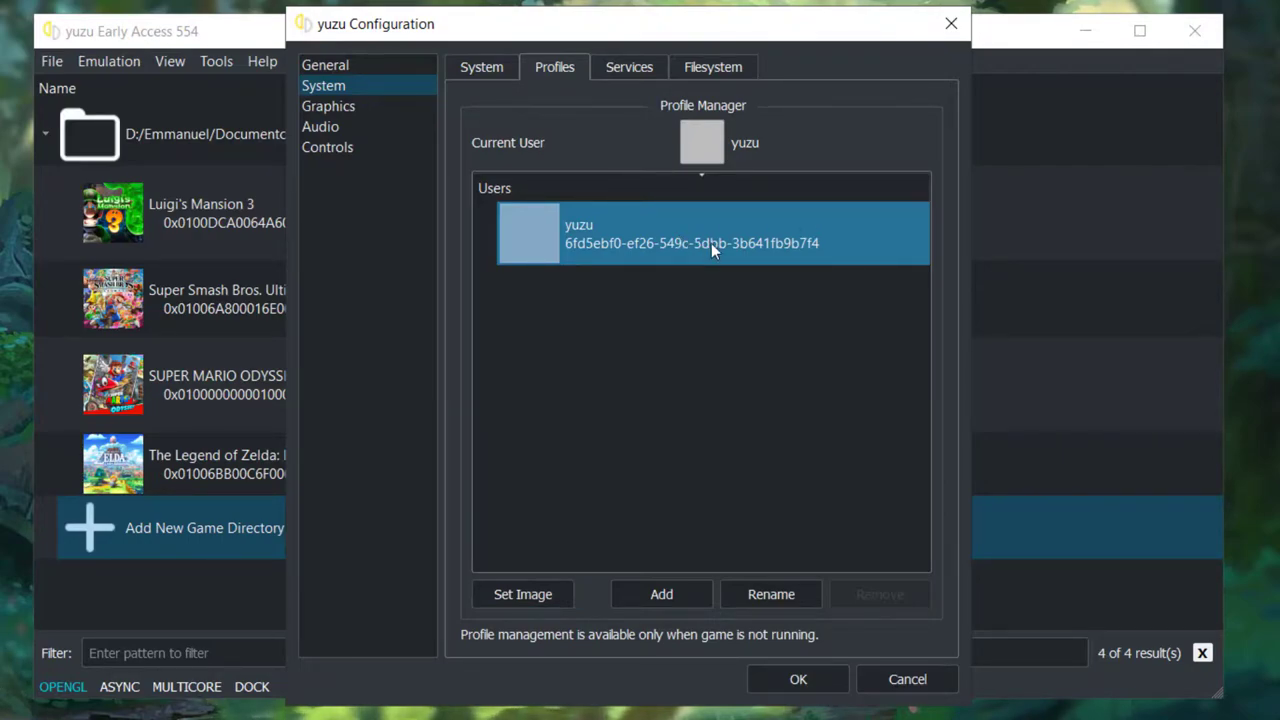
left_click(623, 73)
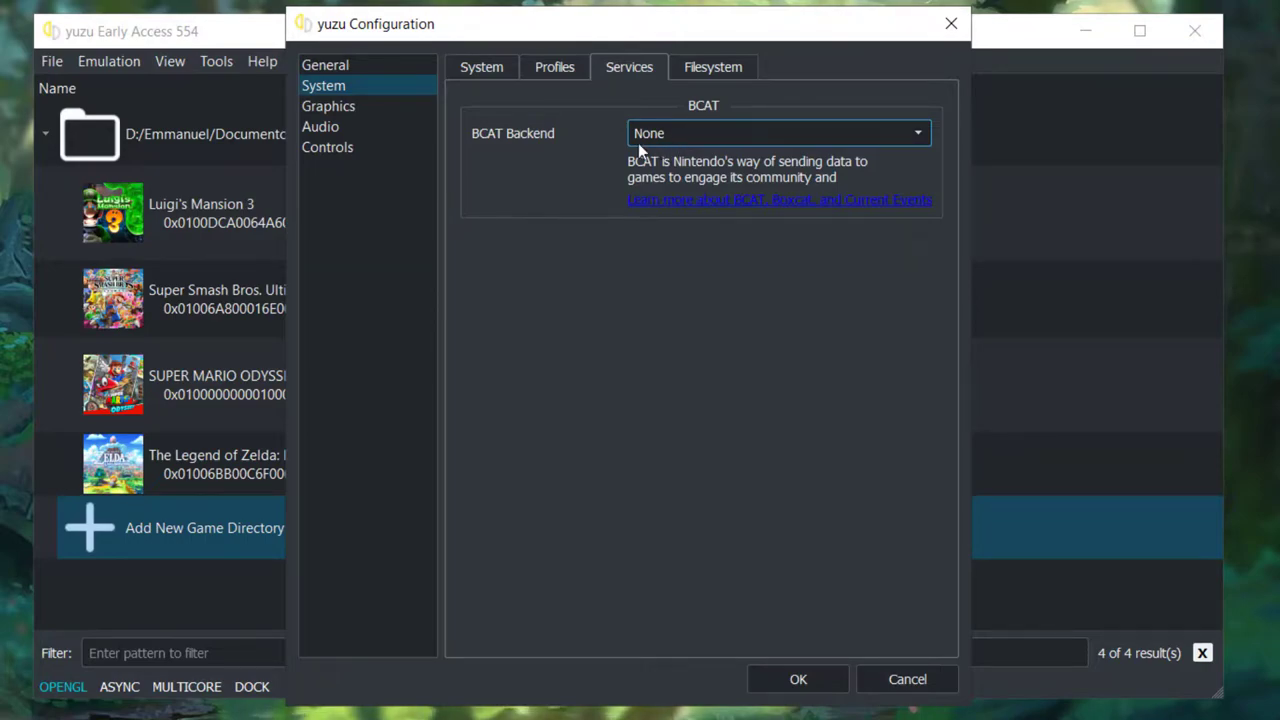
left_click(704, 70)
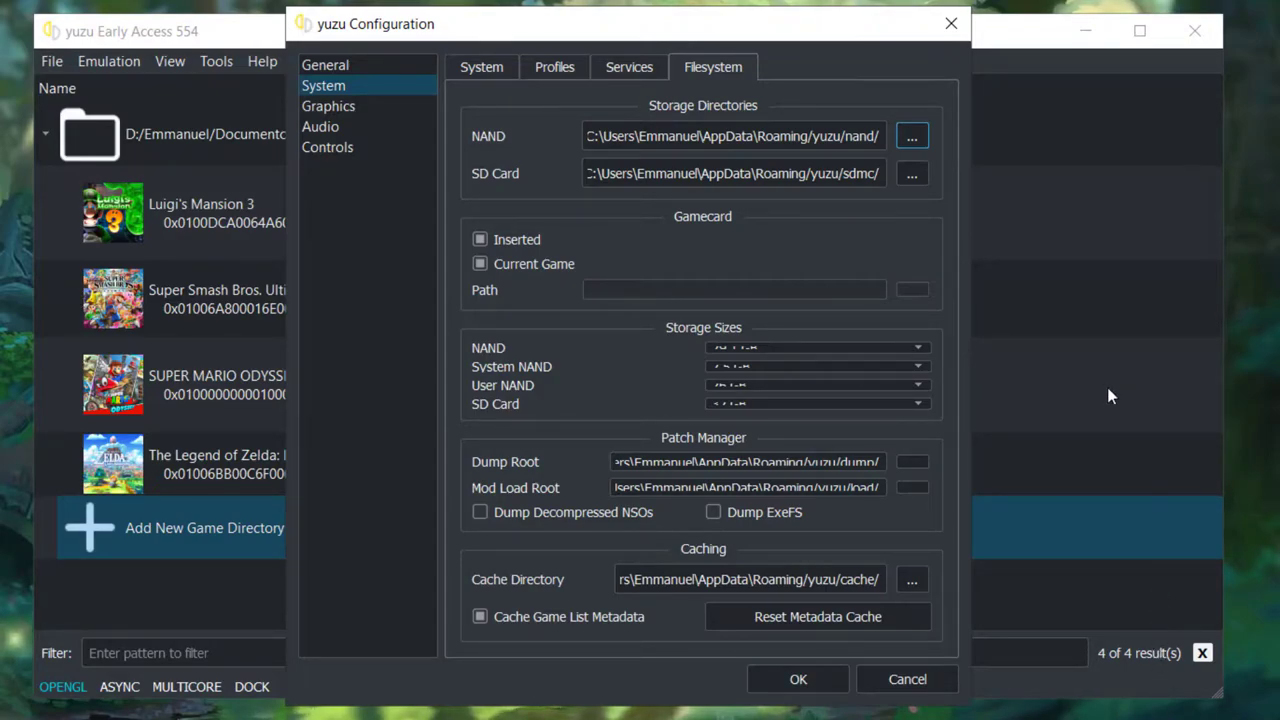
Step: Examine the basic graphics settings, including the disk shader cache option and the aspect ratio choices
left_click(342, 105)
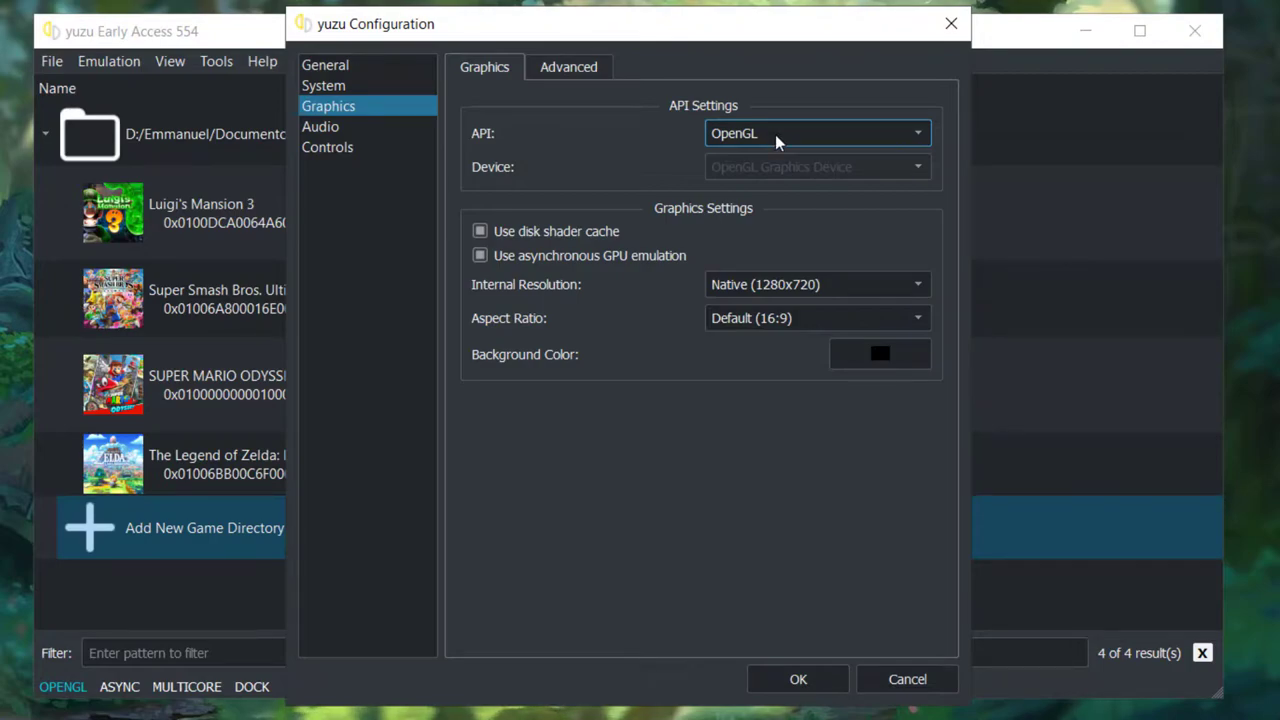
left_click(509, 230)
left_click(549, 245)
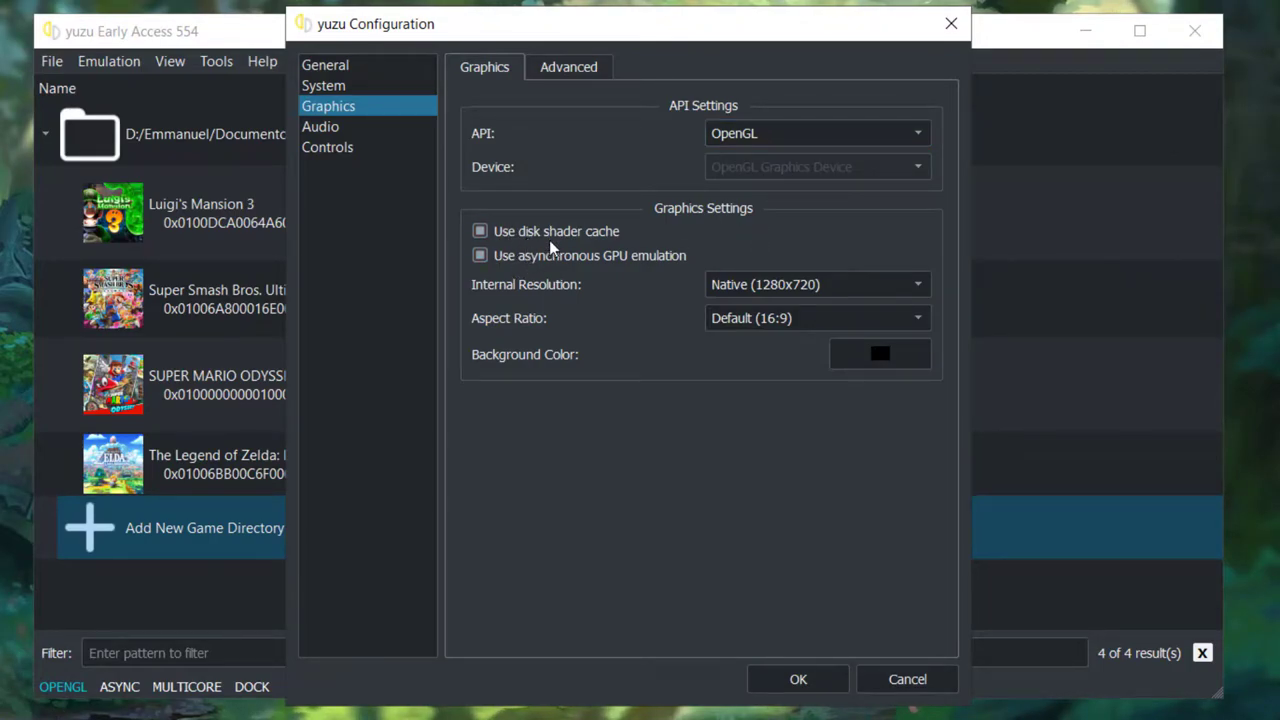
left_click(794, 318)
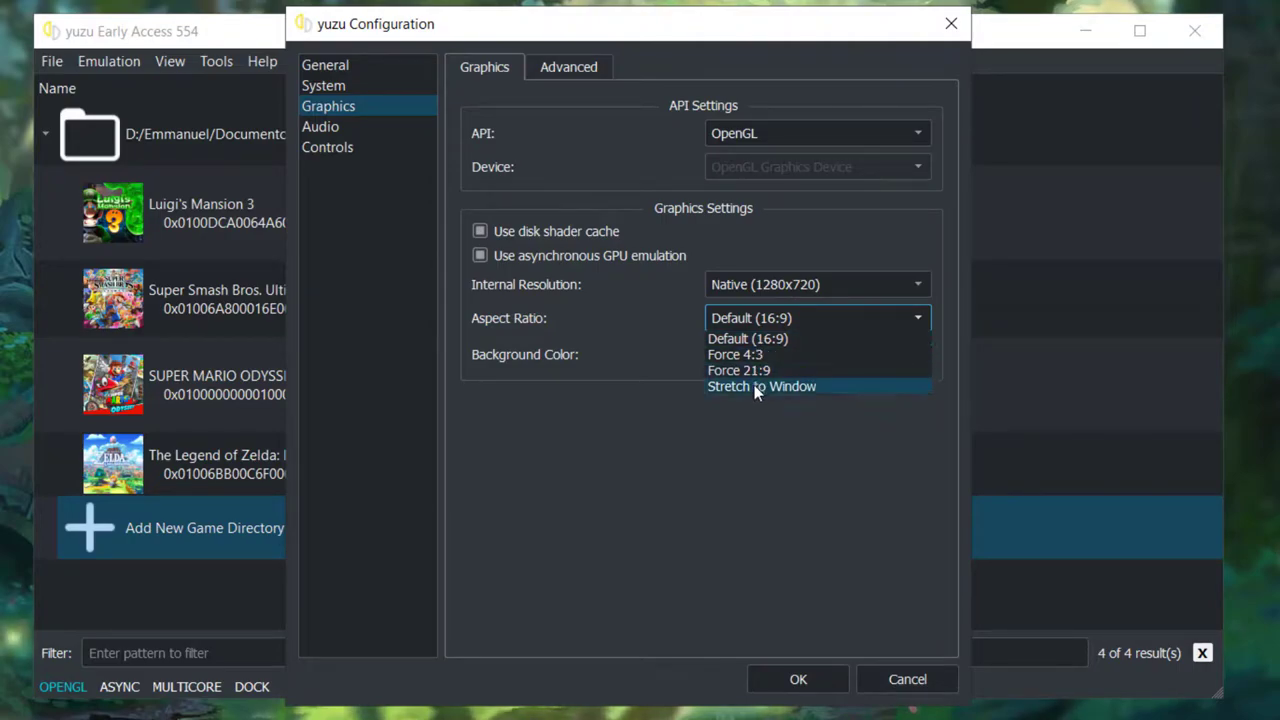
left_click(647, 436)
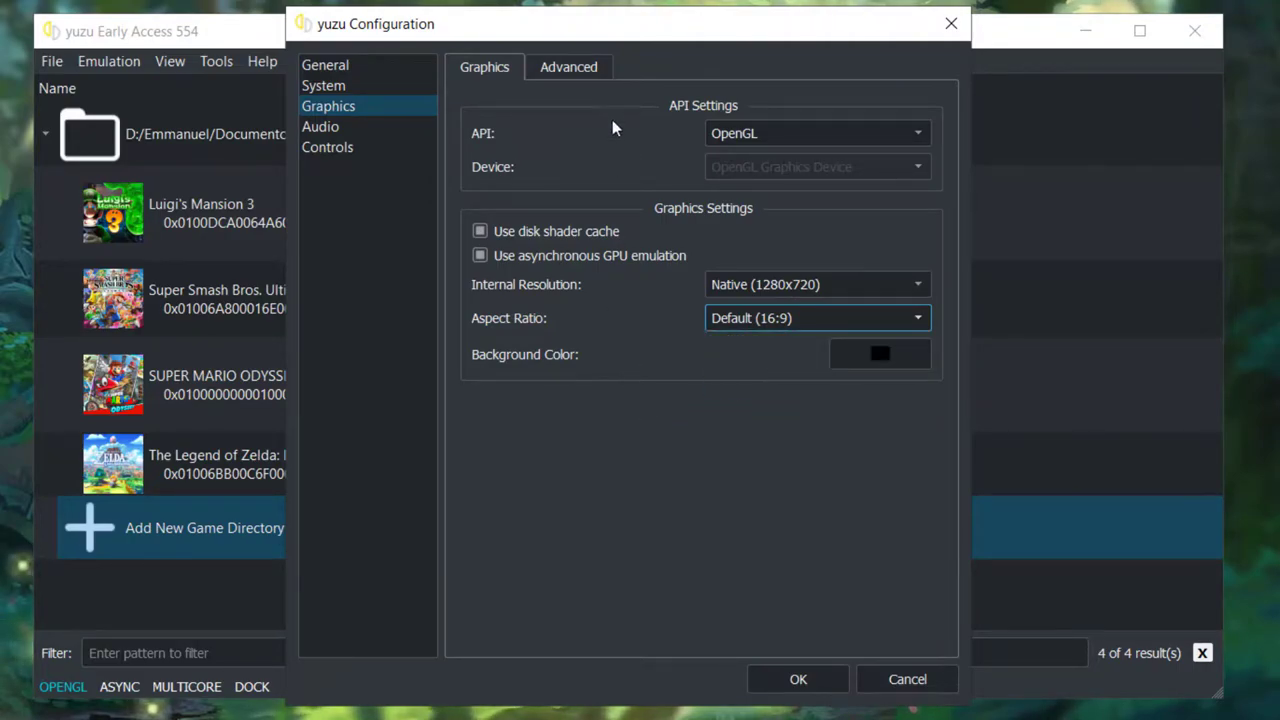
Step: Examine the advanced graphics settings, including the VSync note and anisotropic filtering choices, and review the audio settings
left_click(570, 76)
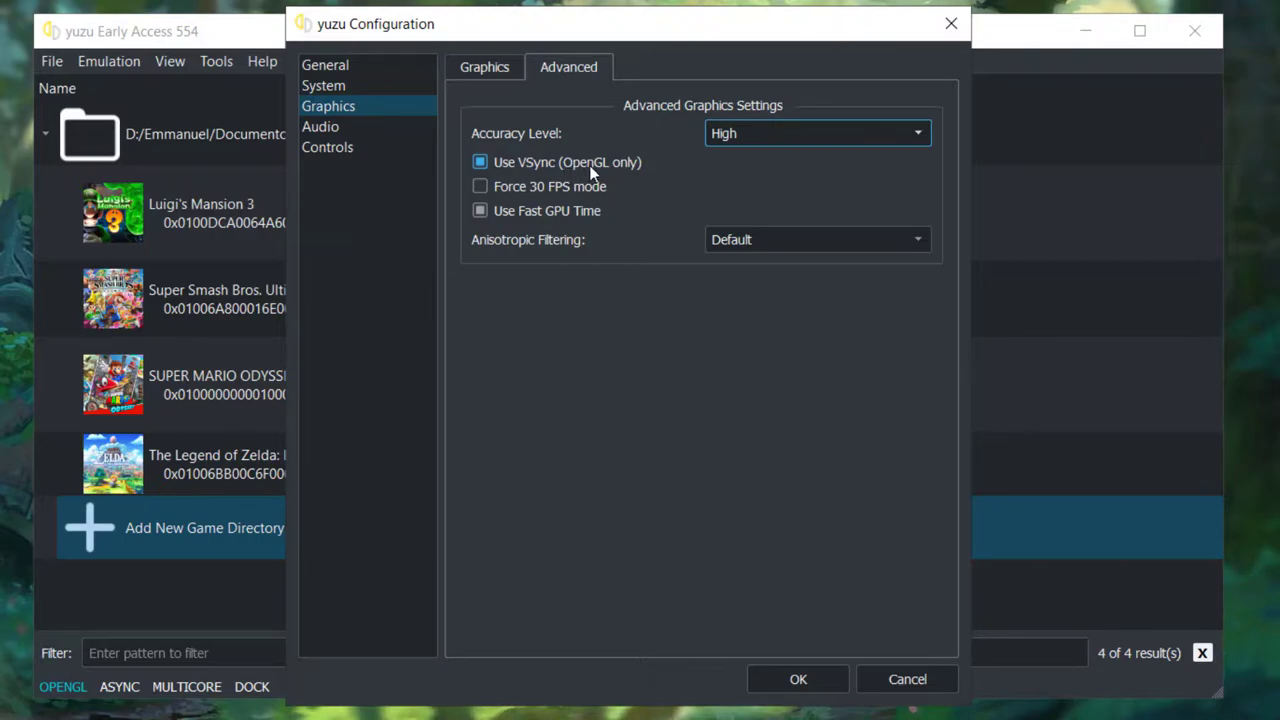
mouse_move(599, 167)
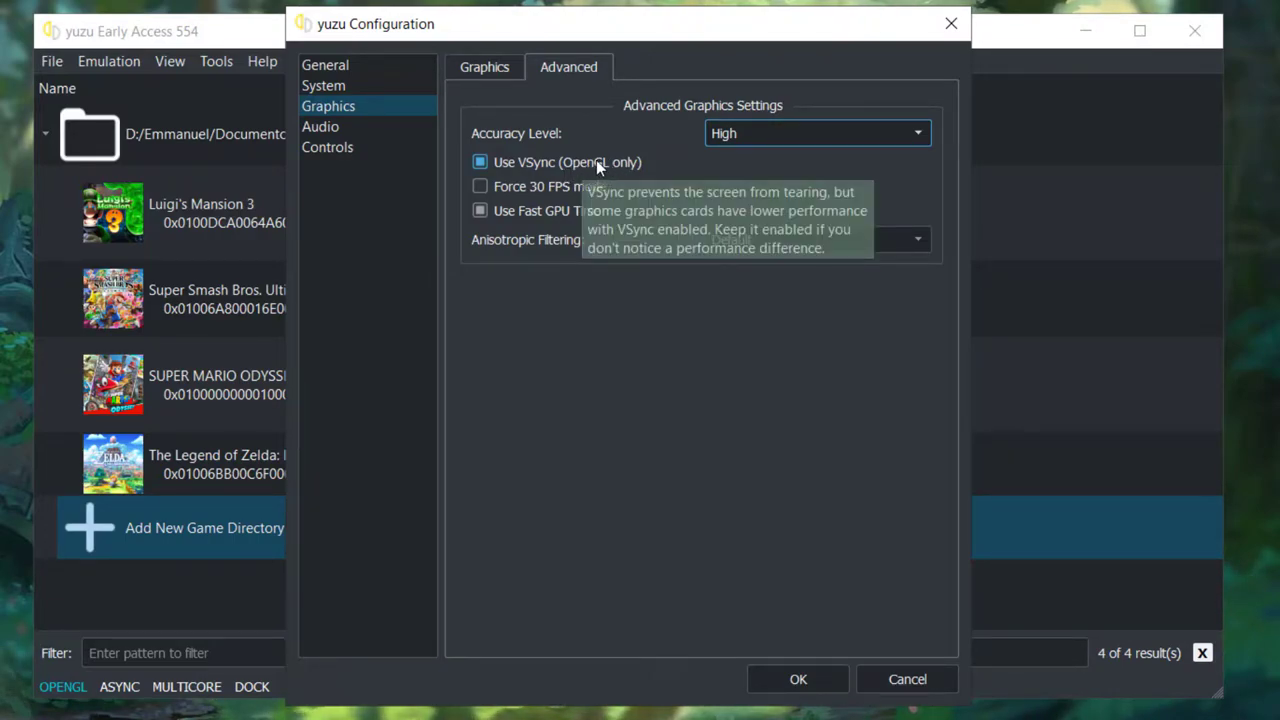
mouse_move(667, 158)
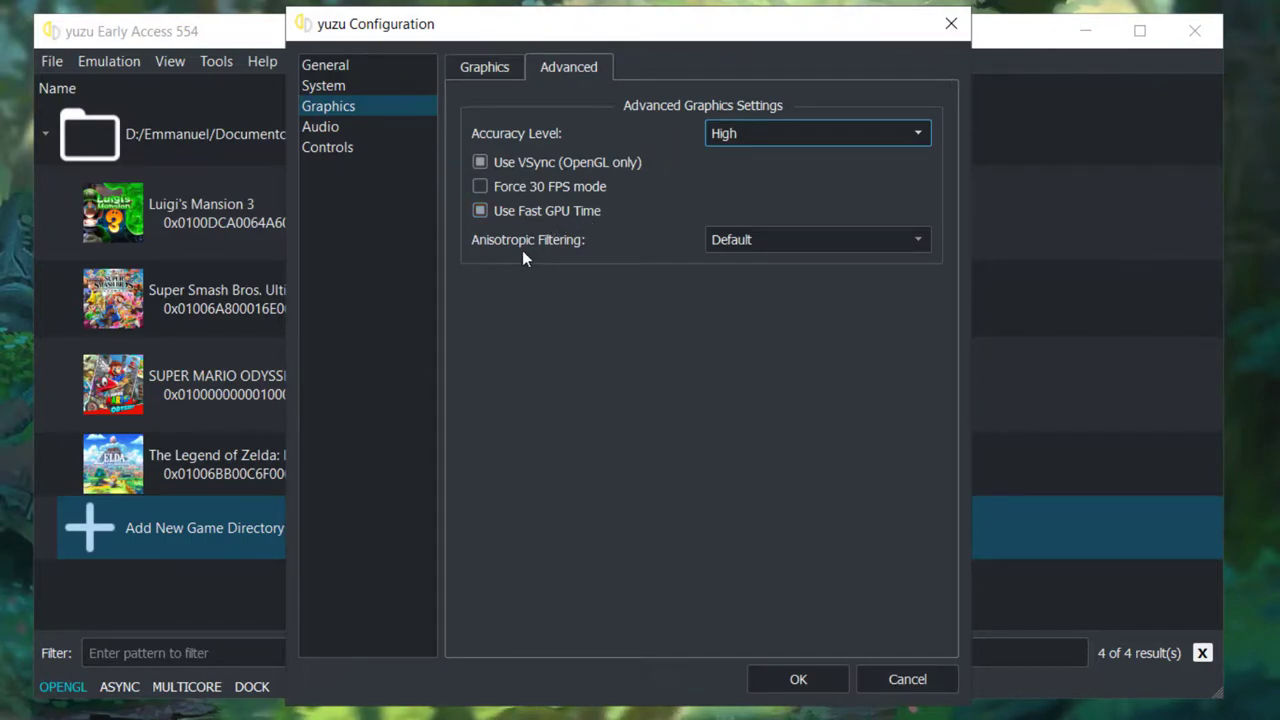
left_click(762, 244)
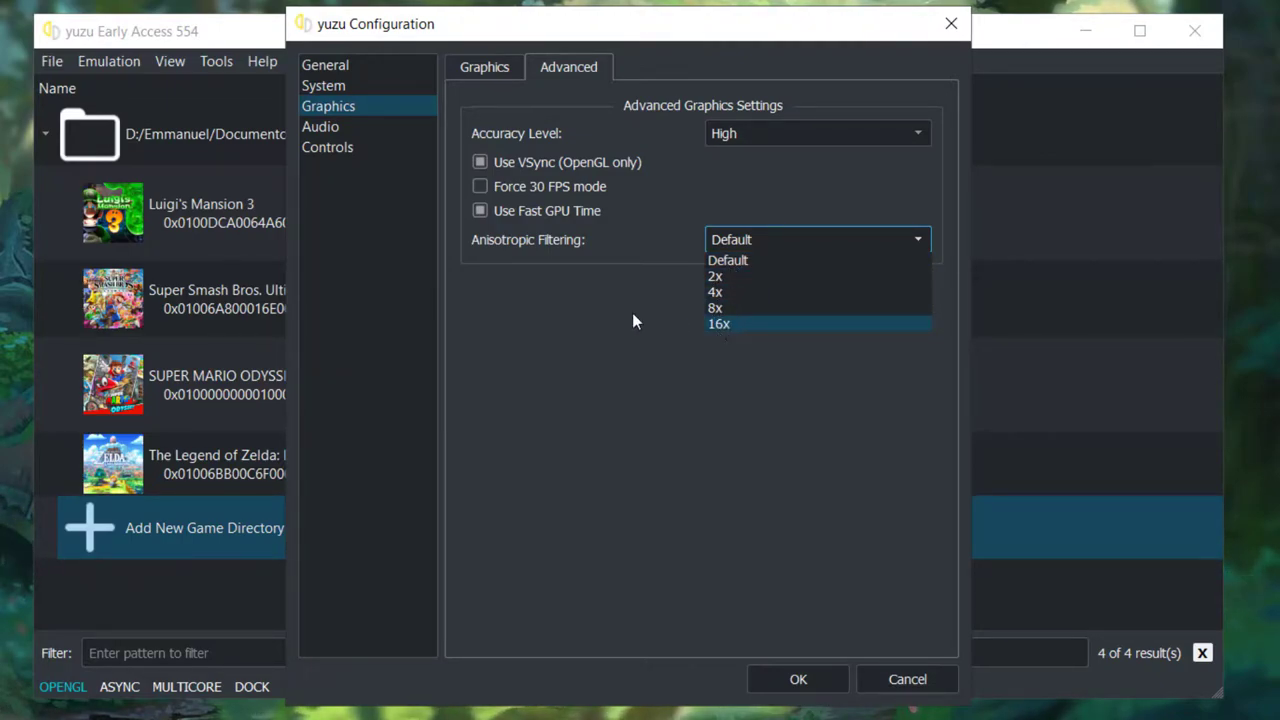
left_click(753, 236)
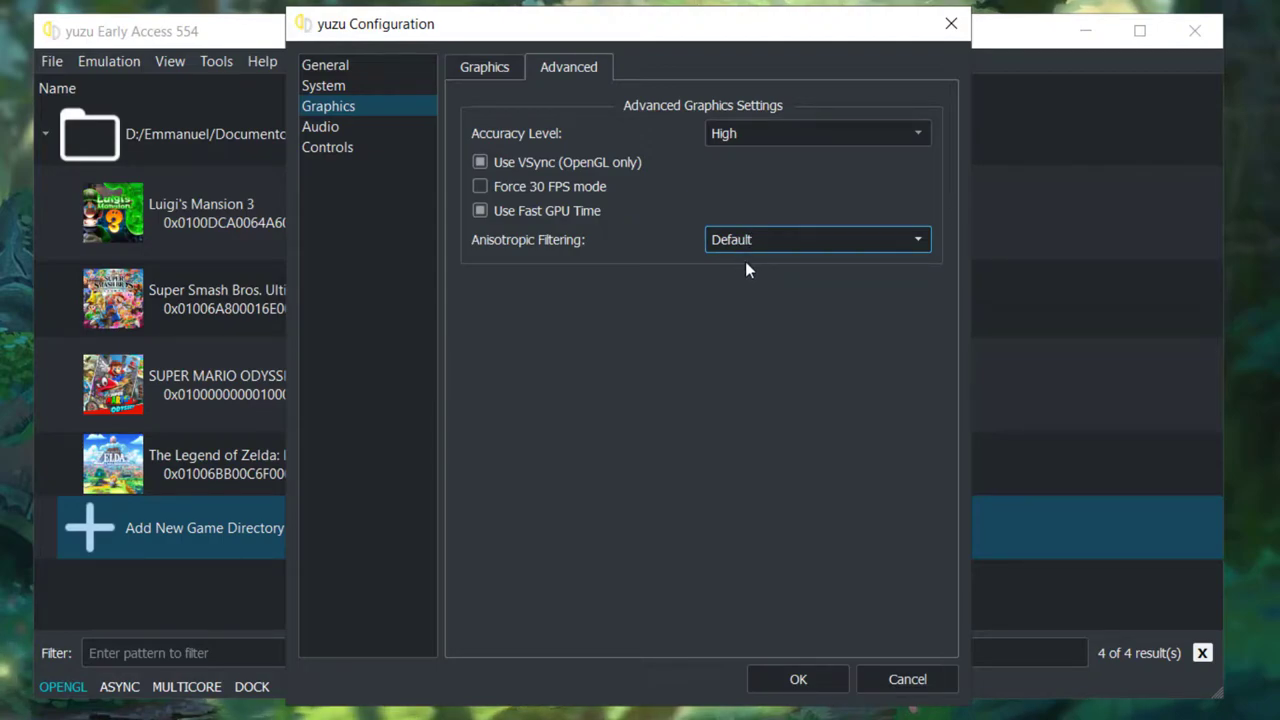
left_click(320, 127)
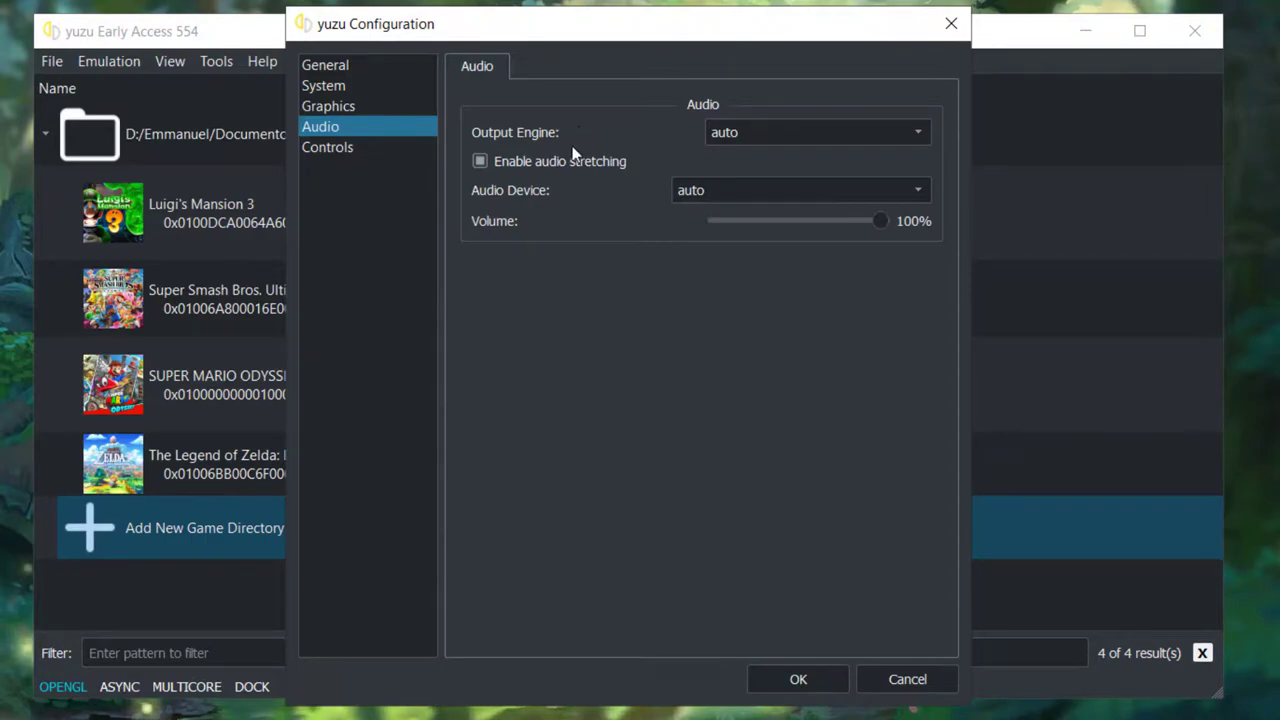
mouse_move(543, 165)
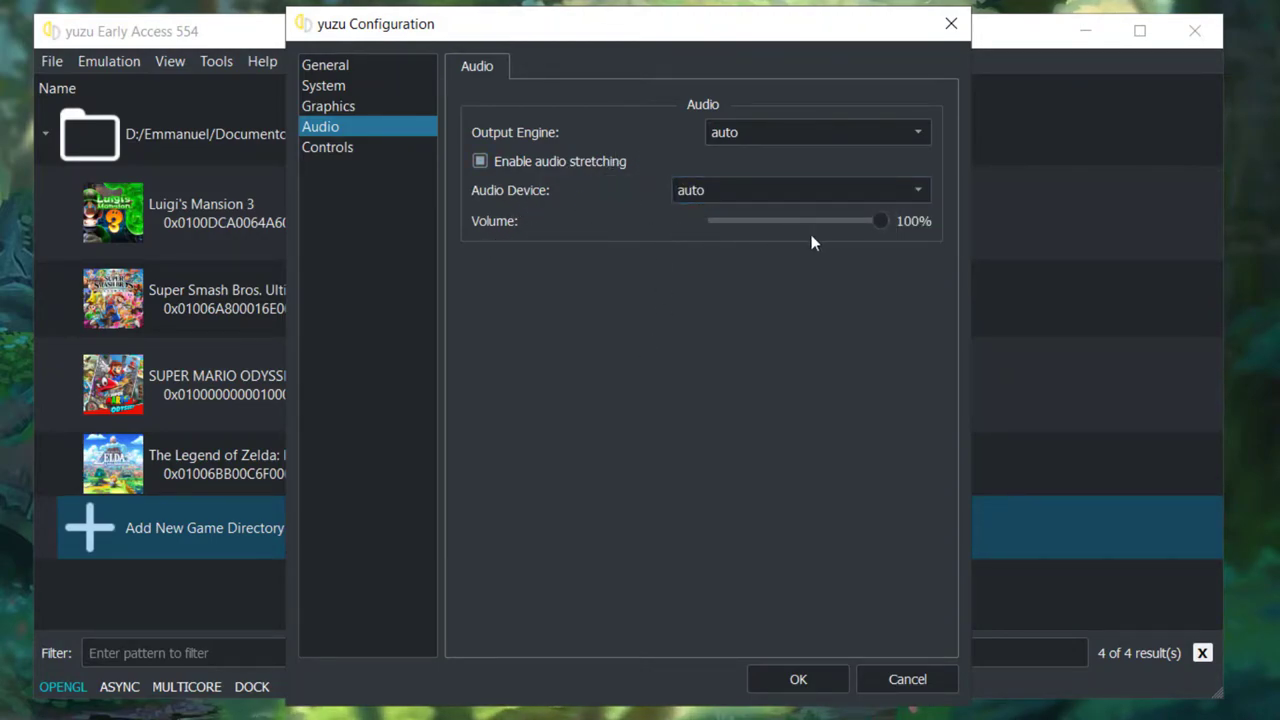
Step: Check Player 1's Pro Controller input mapping under the custom controller configuration, accept it, and save the yuzu configuration
left_click(355, 152)
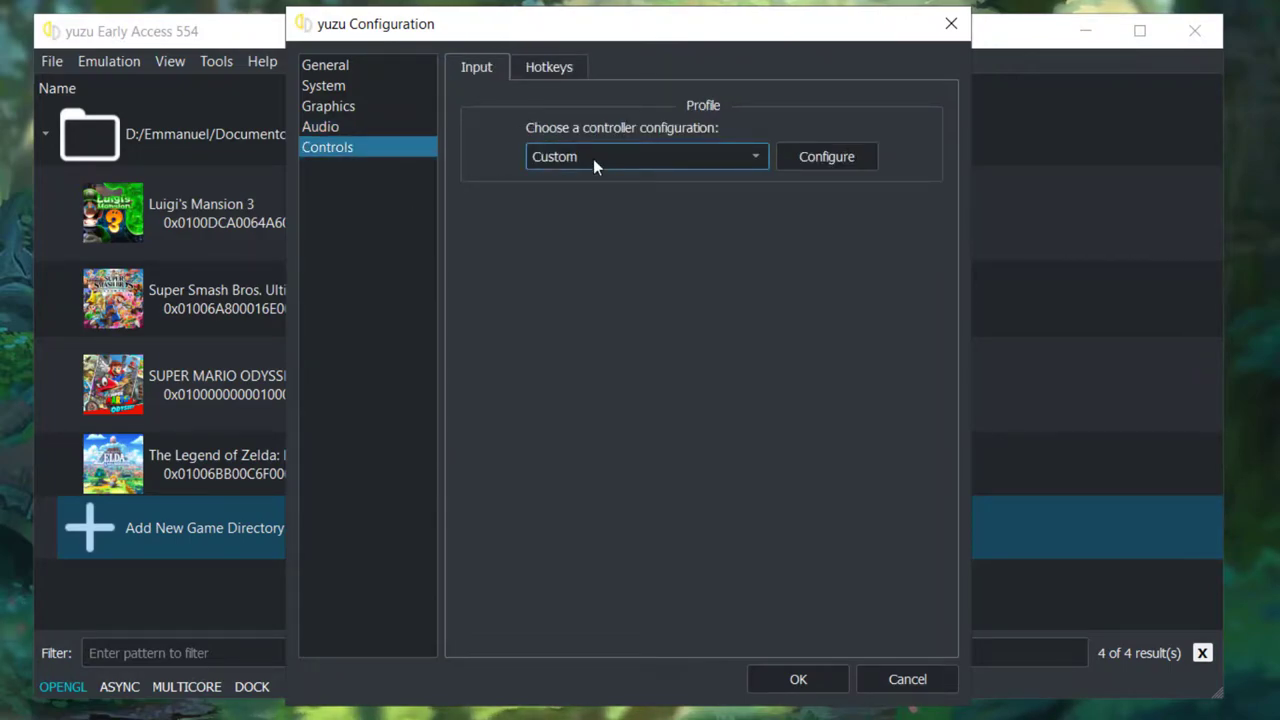
left_click(821, 160)
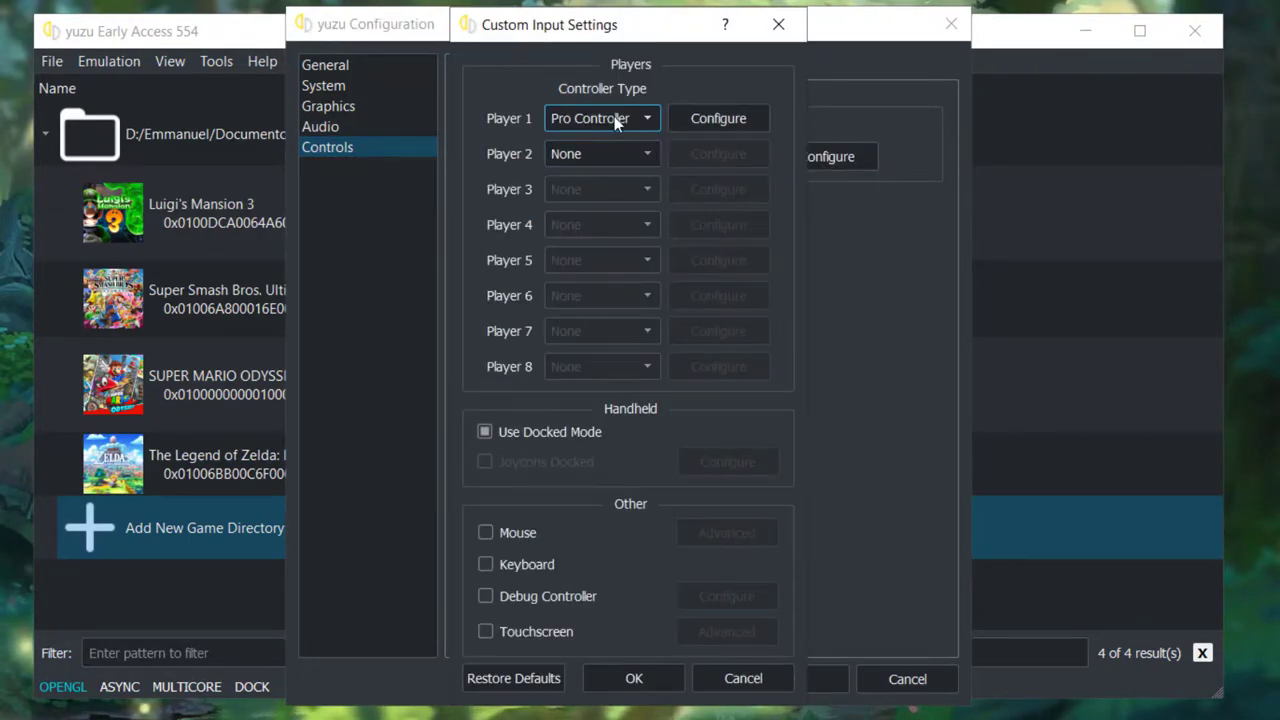
left_click(720, 118)
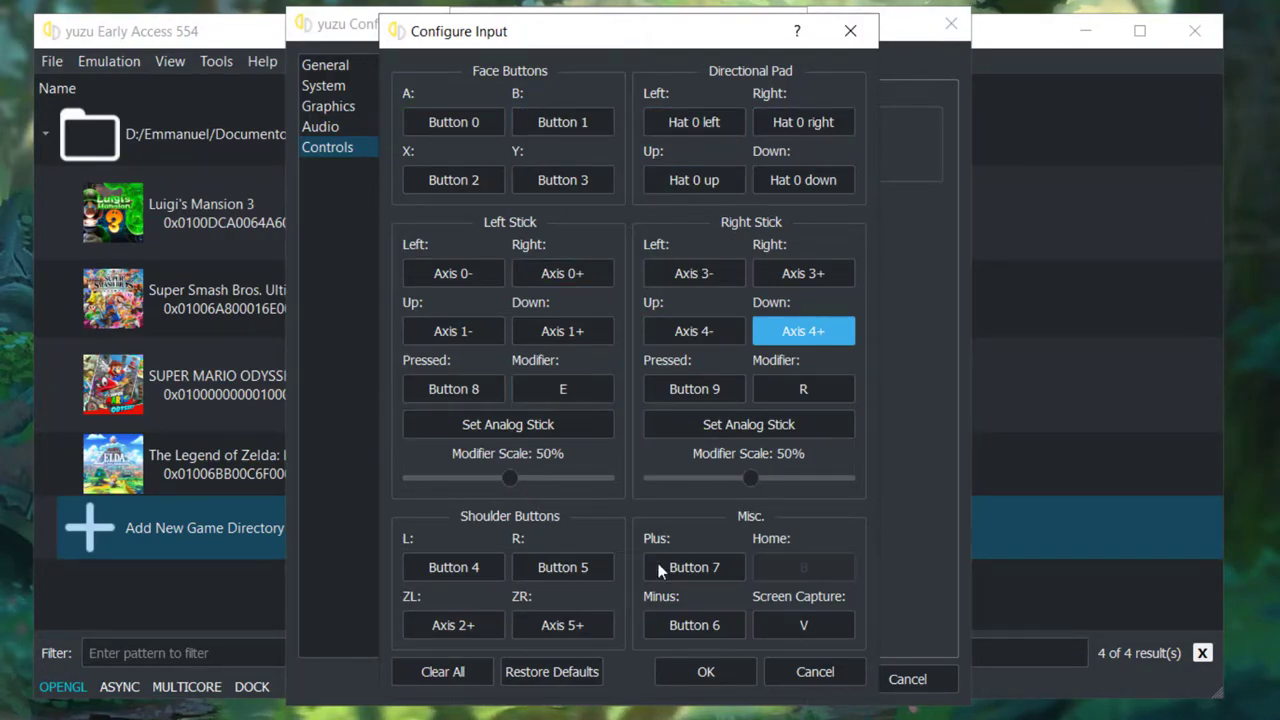
left_click(718, 684)
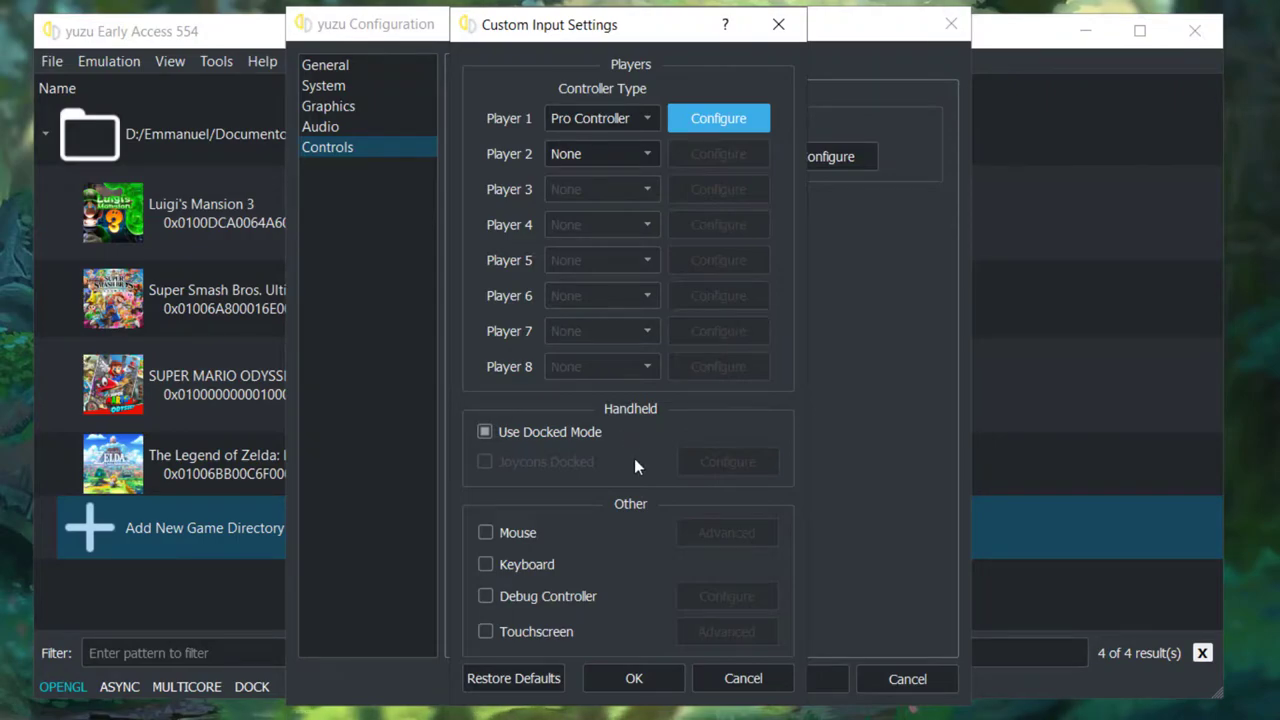
left_click(634, 680)
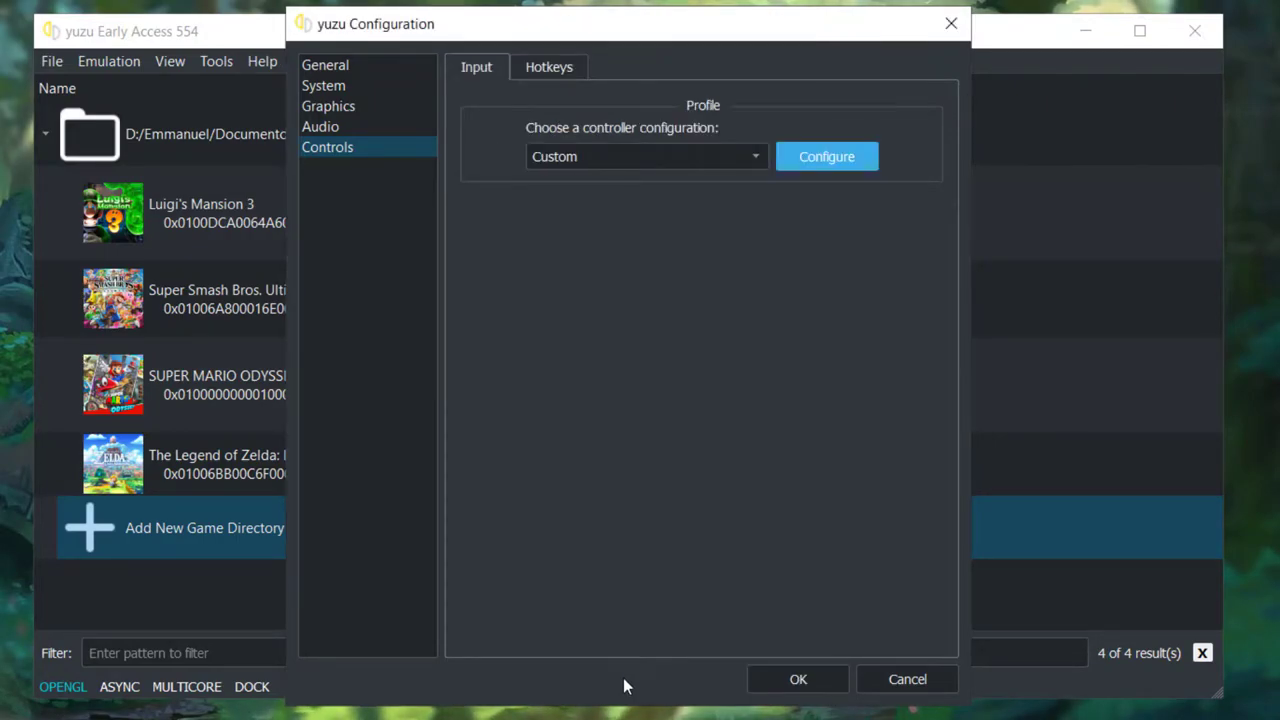
left_click(790, 680)
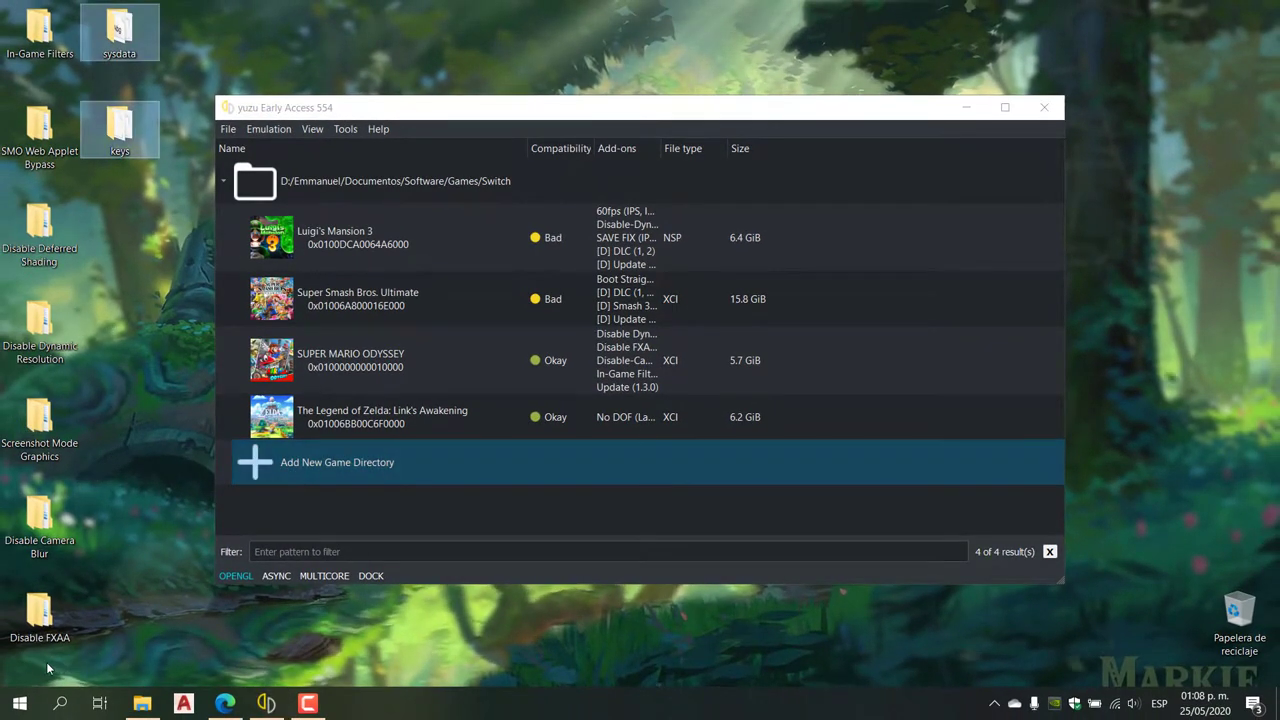
Step: Switch to Edge and review the Super Mario Odyssey mods on yuzu's Switch Mods page, including their descriptions and applicable versions
left_click(38, 663)
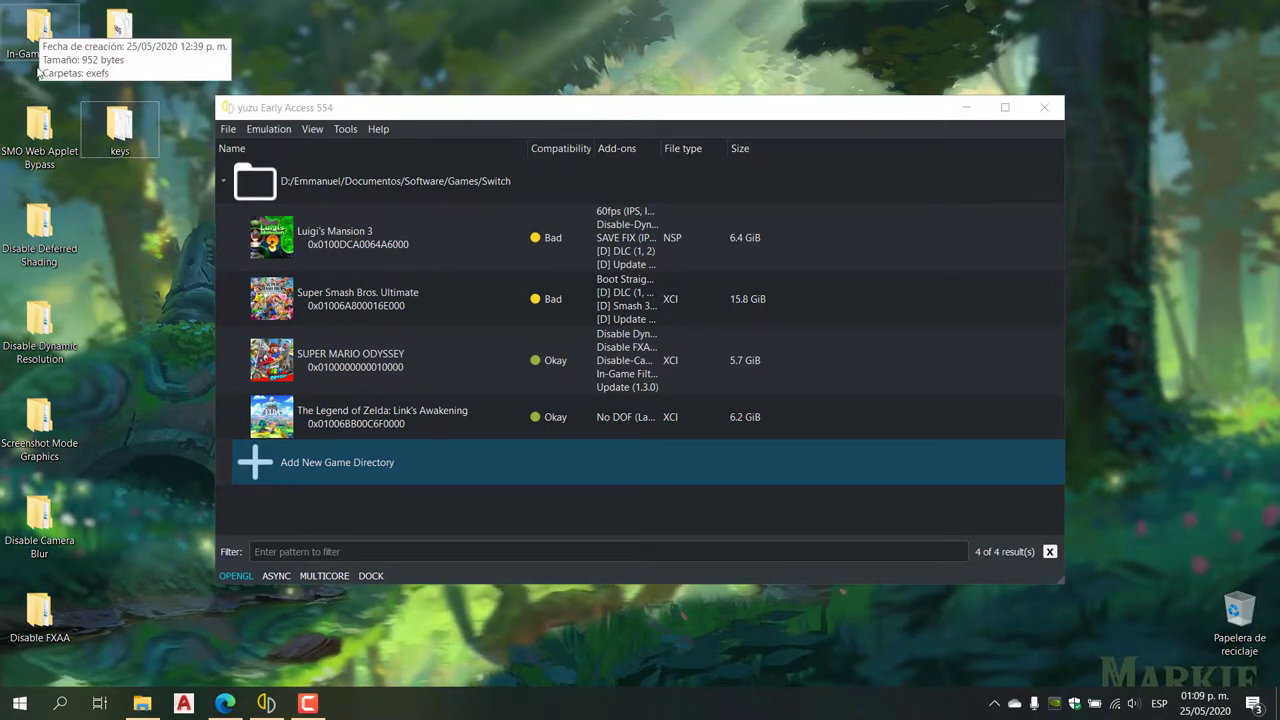
left_click(225, 703)
left_click(677, 14)
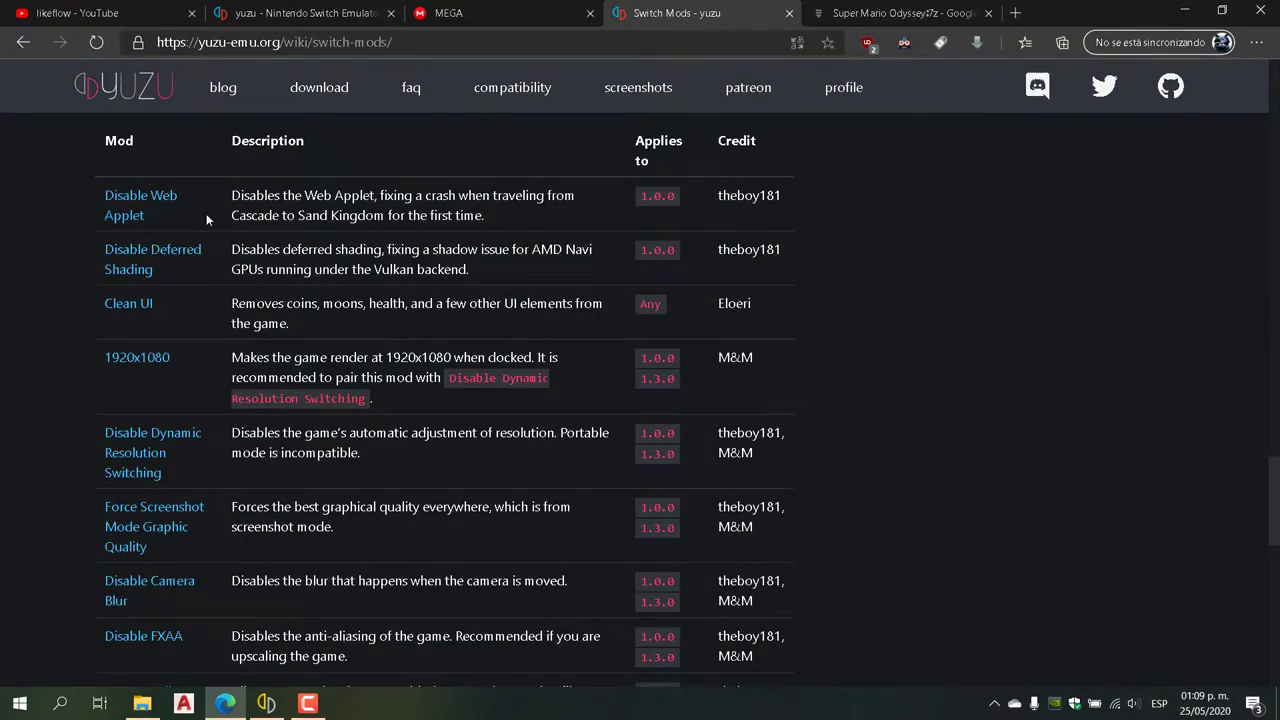
scroll(190, 261, "up", 1)
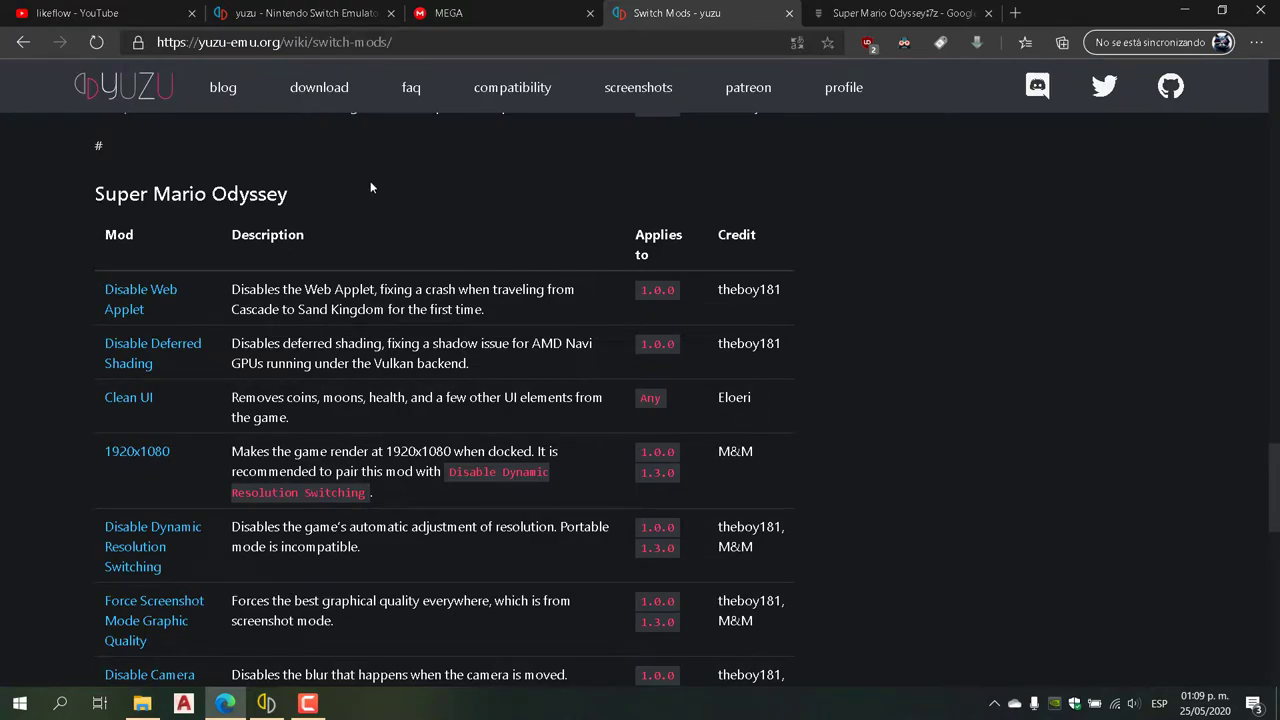
scroll(370, 187, "down", 1)
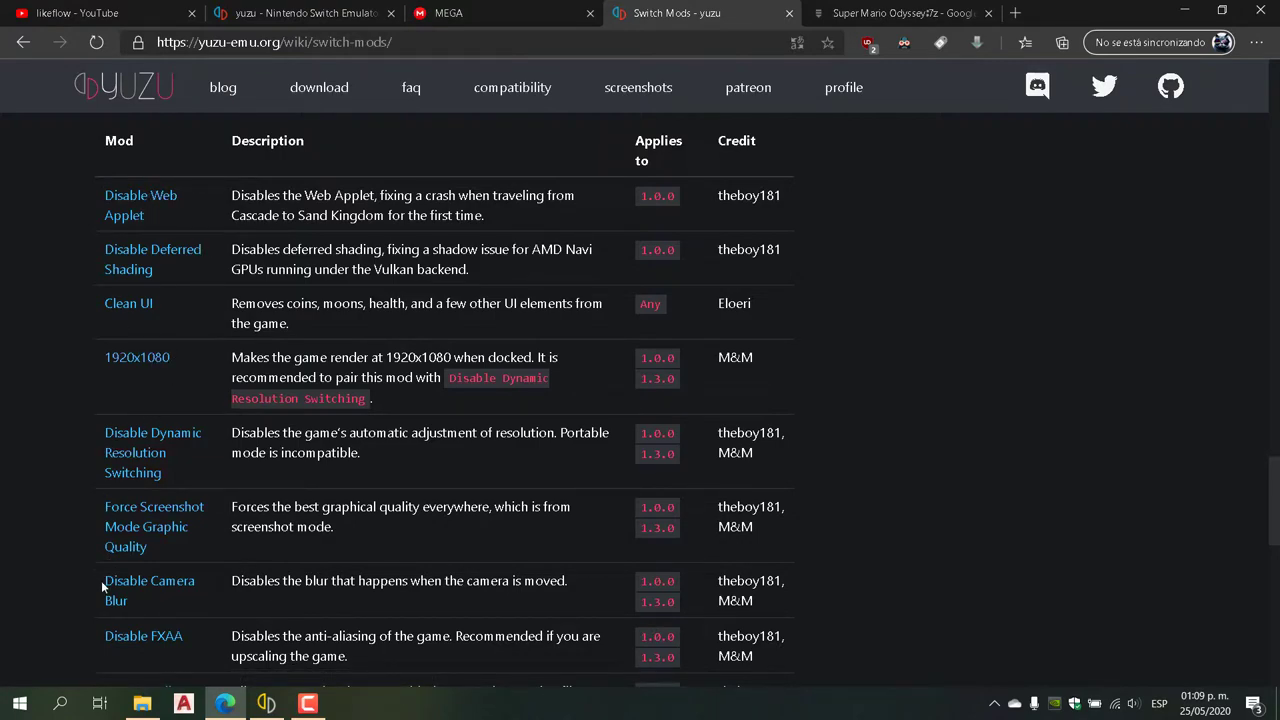
scroll(104, 597, "down", 1)
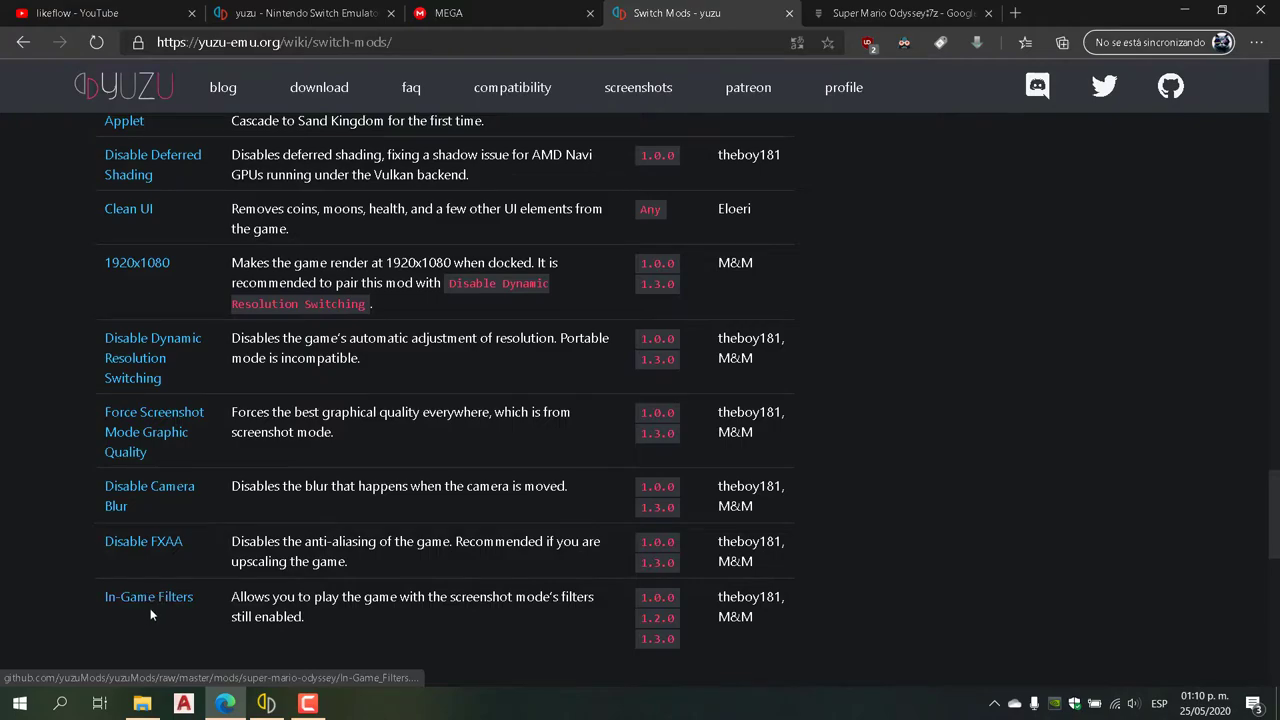
scroll(150, 612, "up", 1)
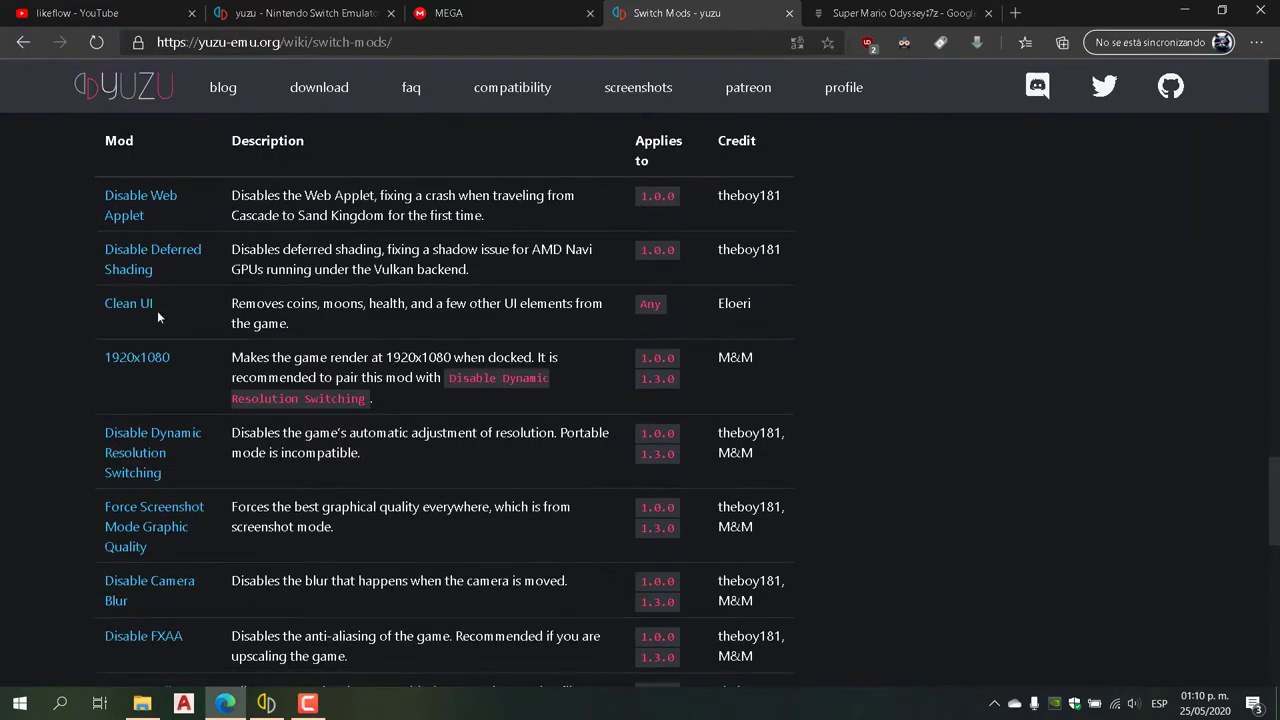
left_click(1184, 10)
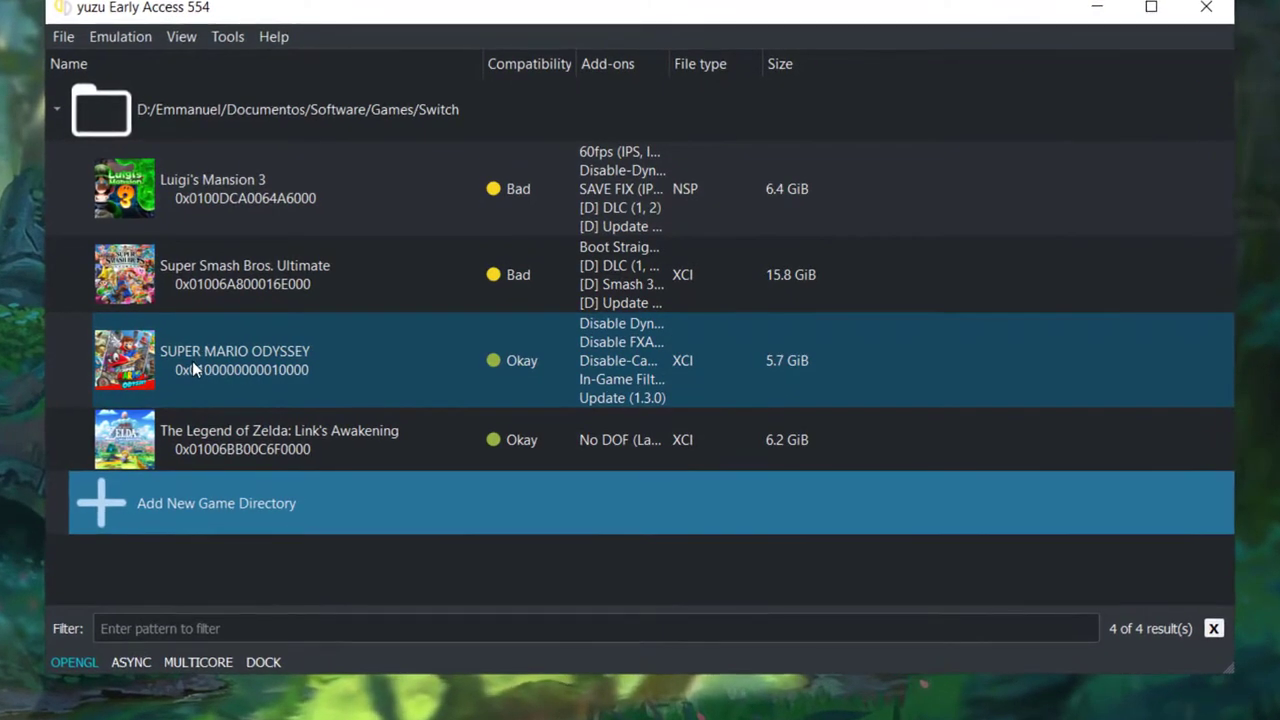
Step: Open Super Mario Odyssey's mod data folder from yuzu, examine the mod folders in it, and close it
left_click(315, 363)
right_click(193, 366)
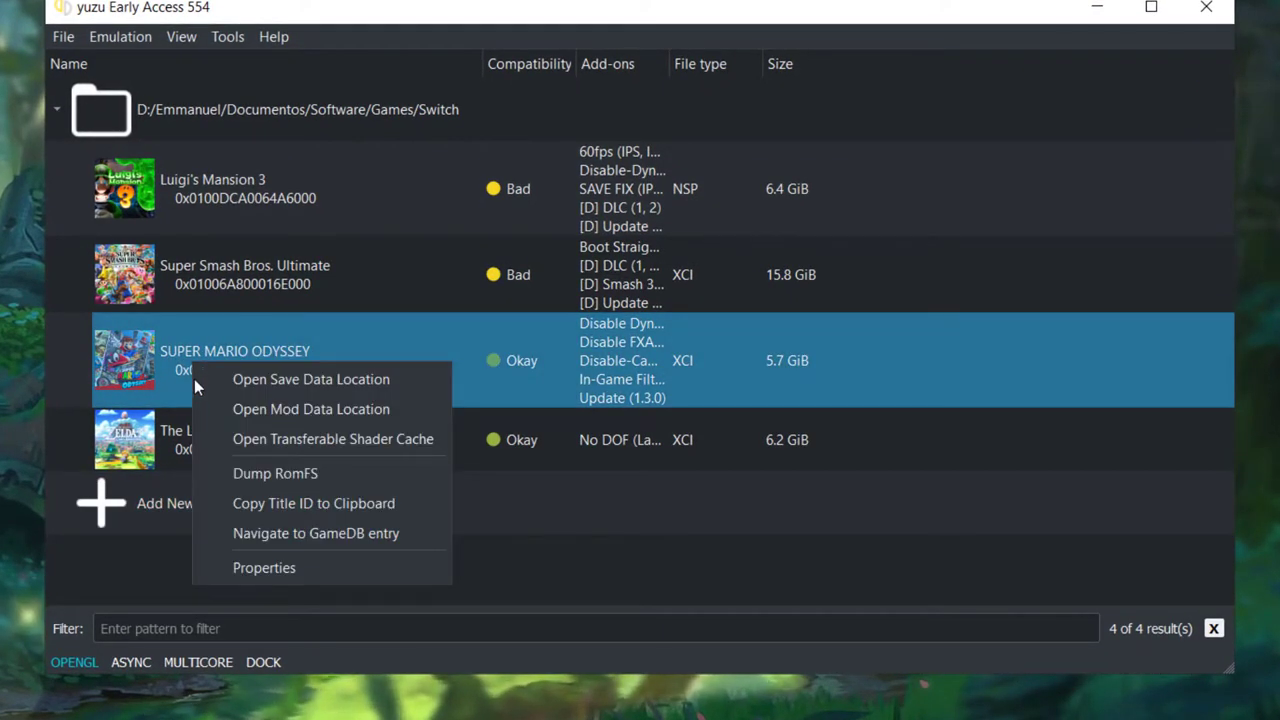
left_click(292, 410)
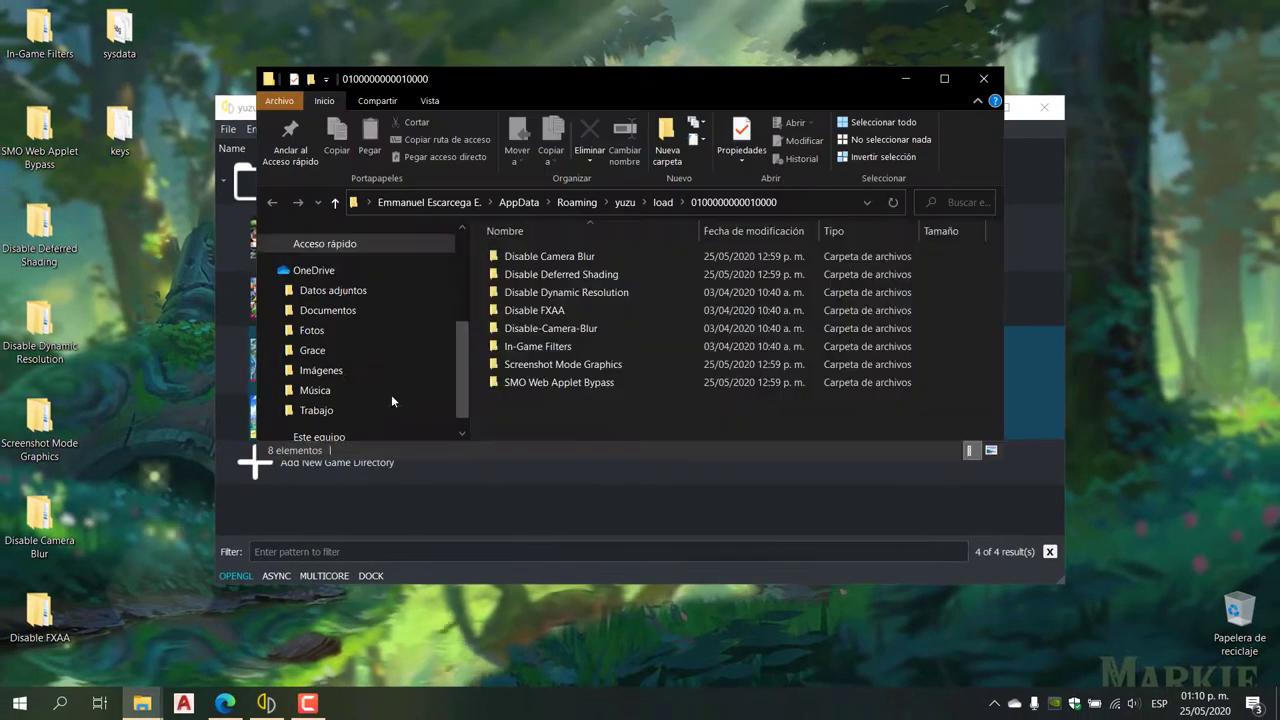
scroll(299, 407, "down", 5)
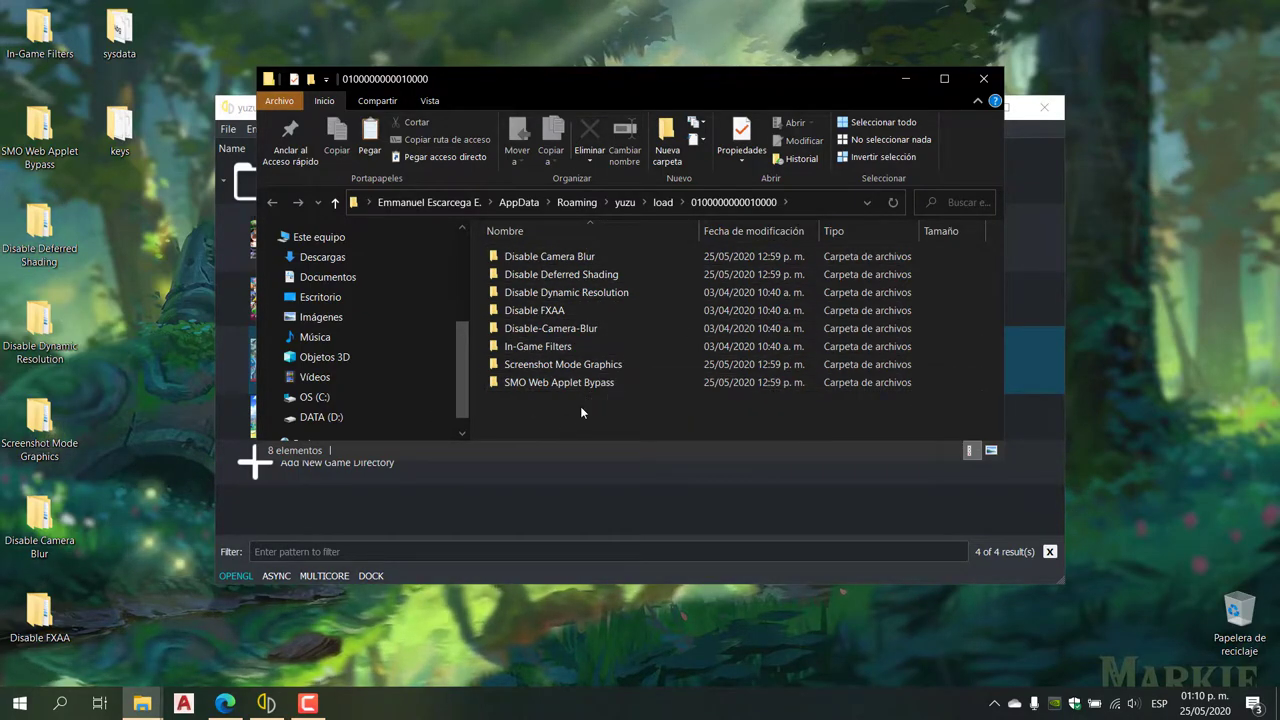
left_click(983, 78)
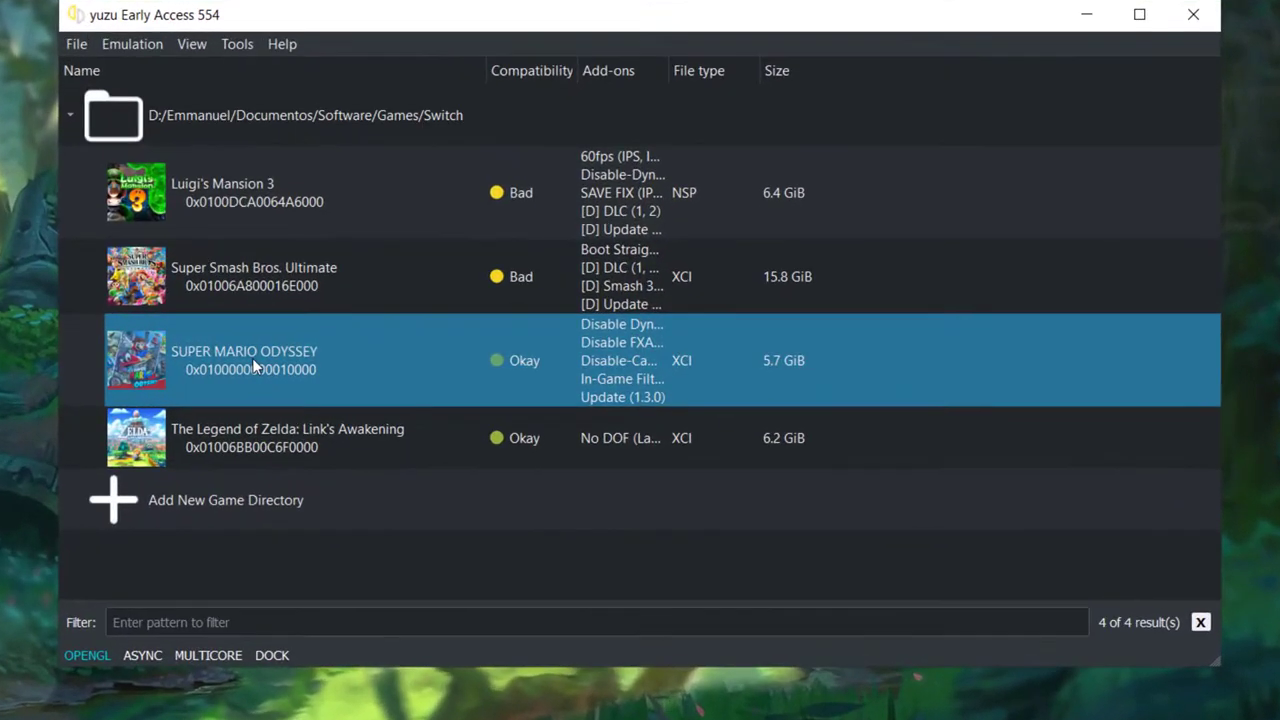
Step: Open Super Mario Odyssey's properties, enlarge the dialog to review the full list of add-ons, and accept it
right_click(336, 359)
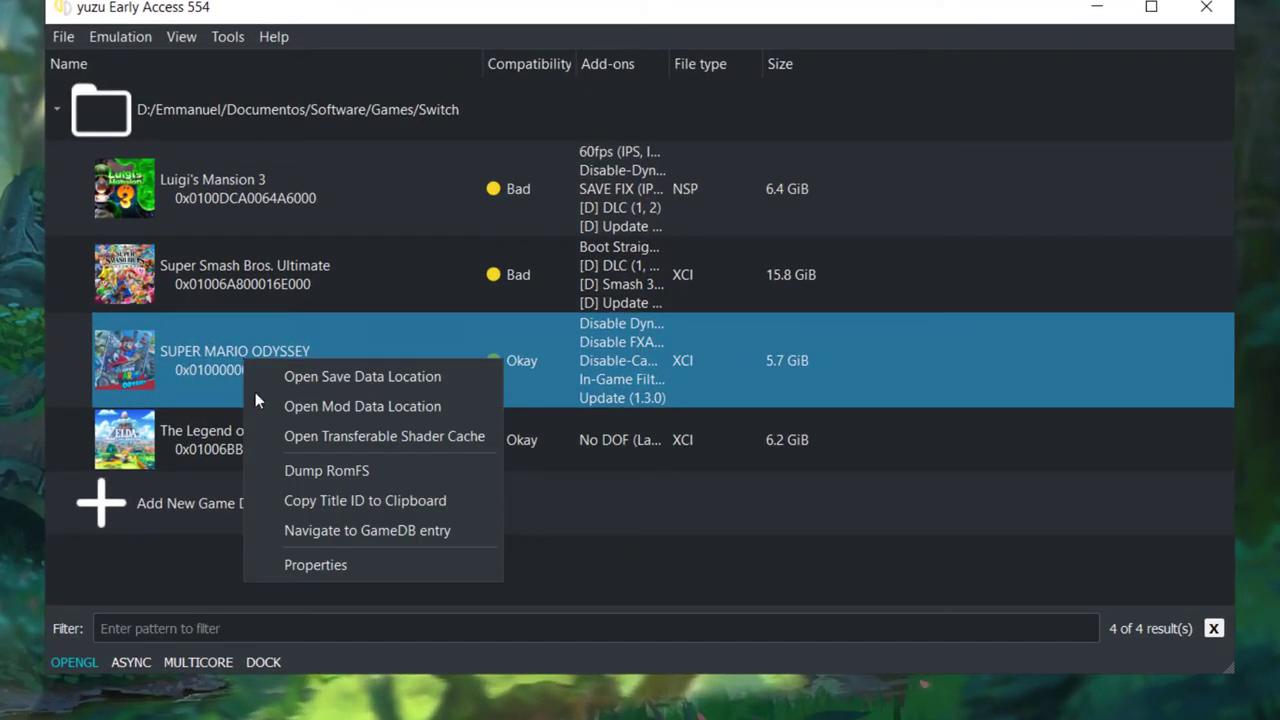
left_click(405, 517)
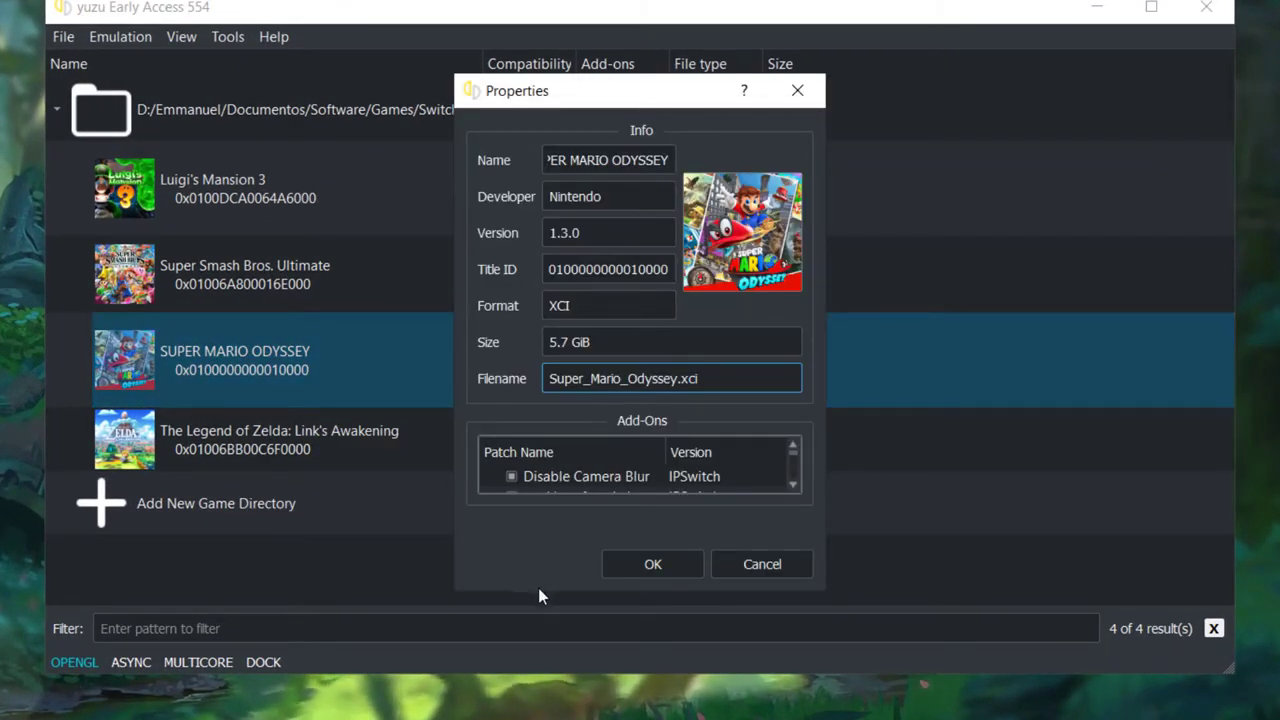
left_click_drag(535, 591, 535, 719)
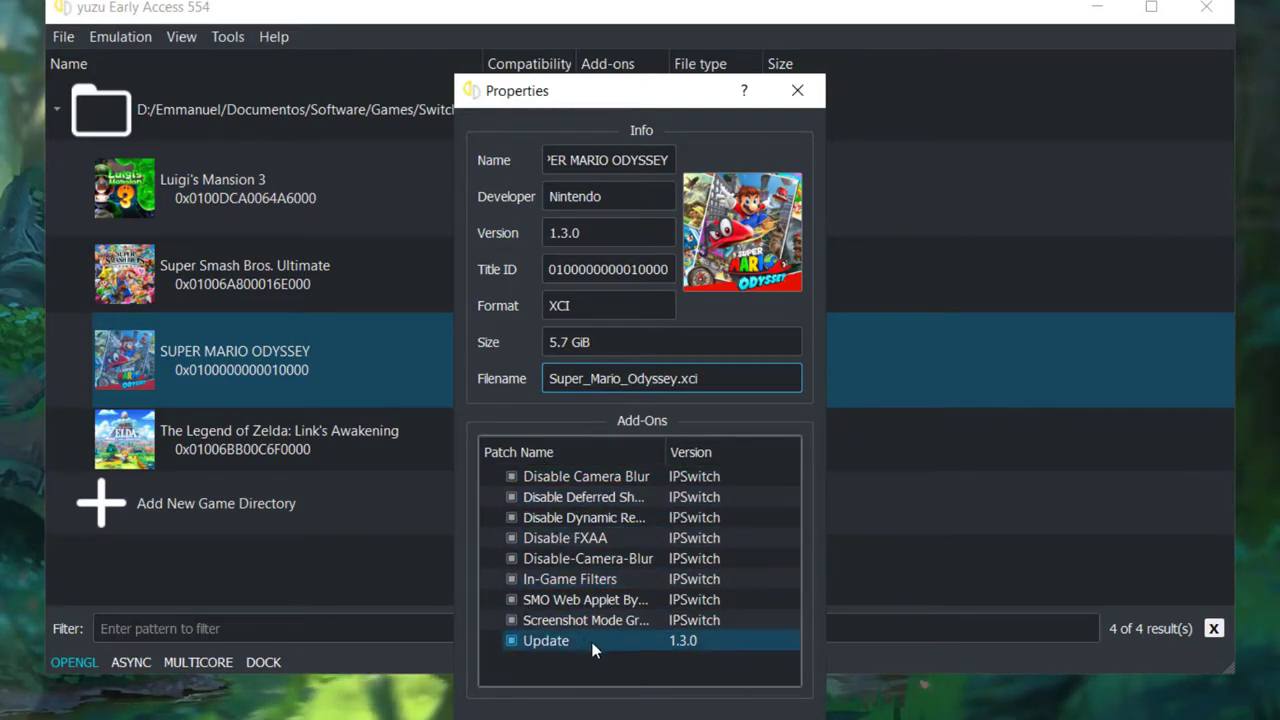
key("Return")
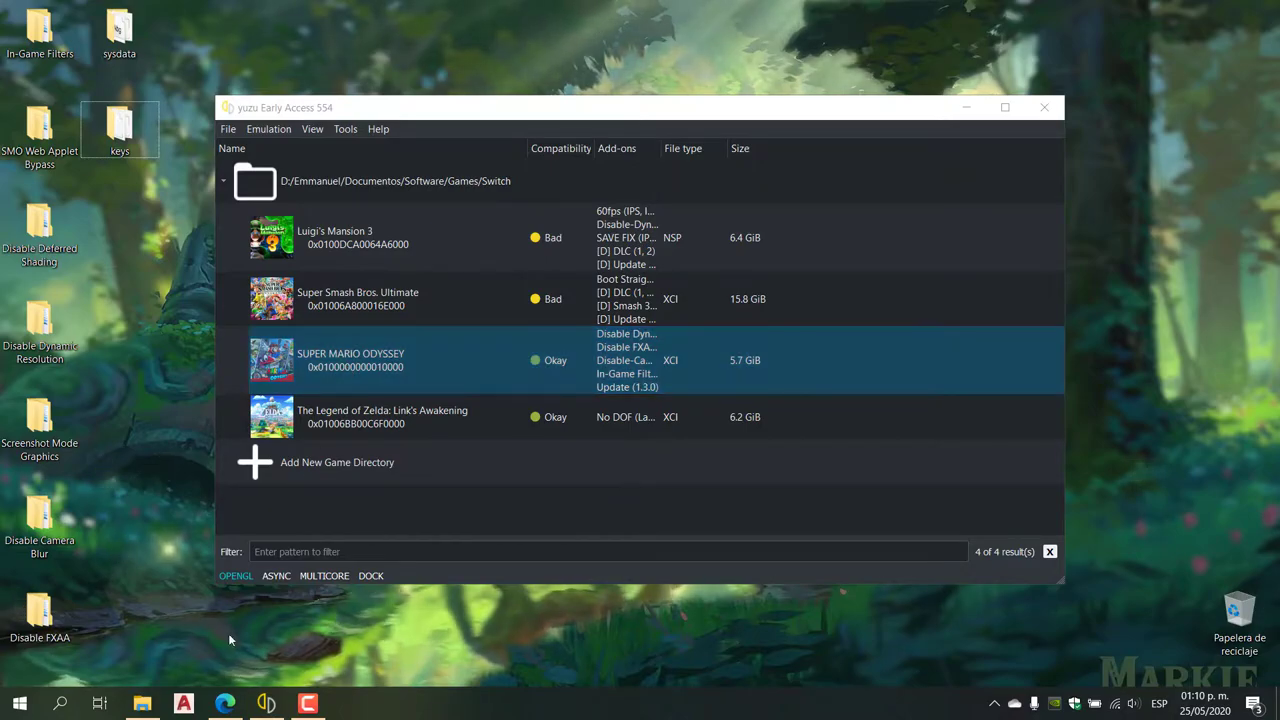
Step: Switch to Edge and view the contents of the Super Mario Odyssey.7z shader cache archive on Google Drive
left_click(225, 703)
left_click(836, 10)
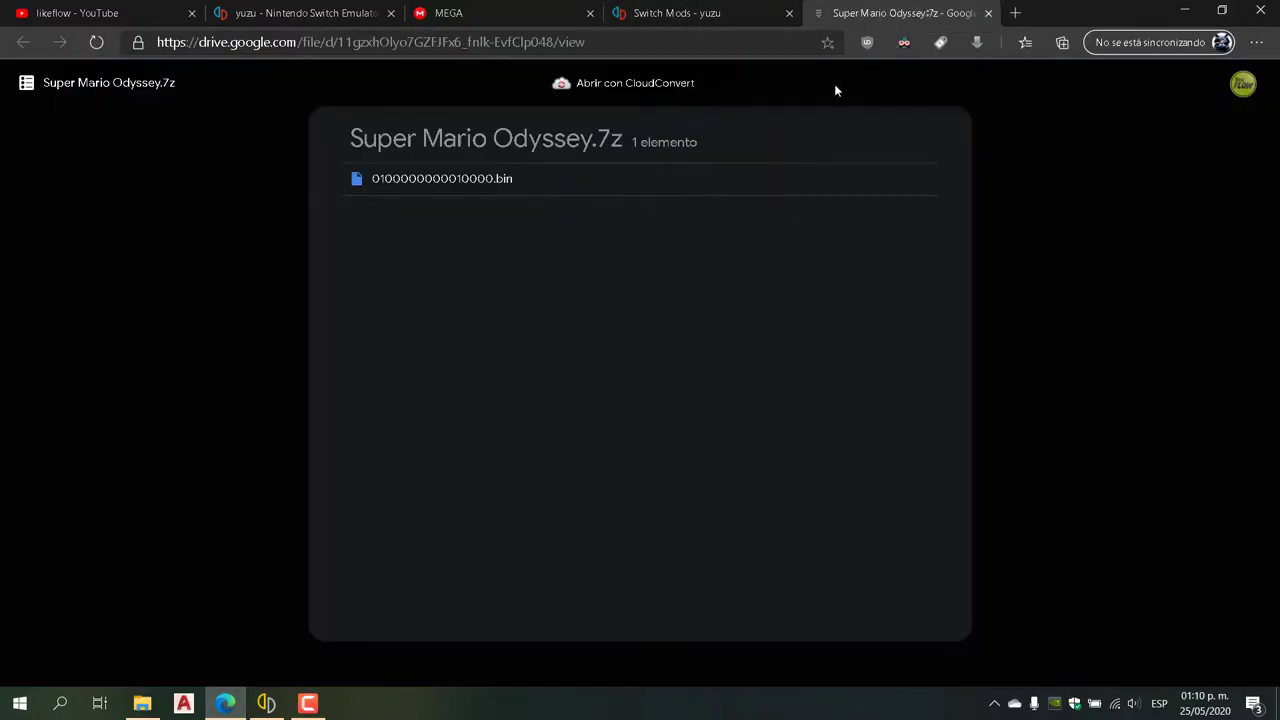
left_click(1180, 10)
Step: Open Super Mario Odyssey's transferable shader cache folder from yuzu, examine its 0100000000010000.bin file, and close the folder
left_click(376, 370)
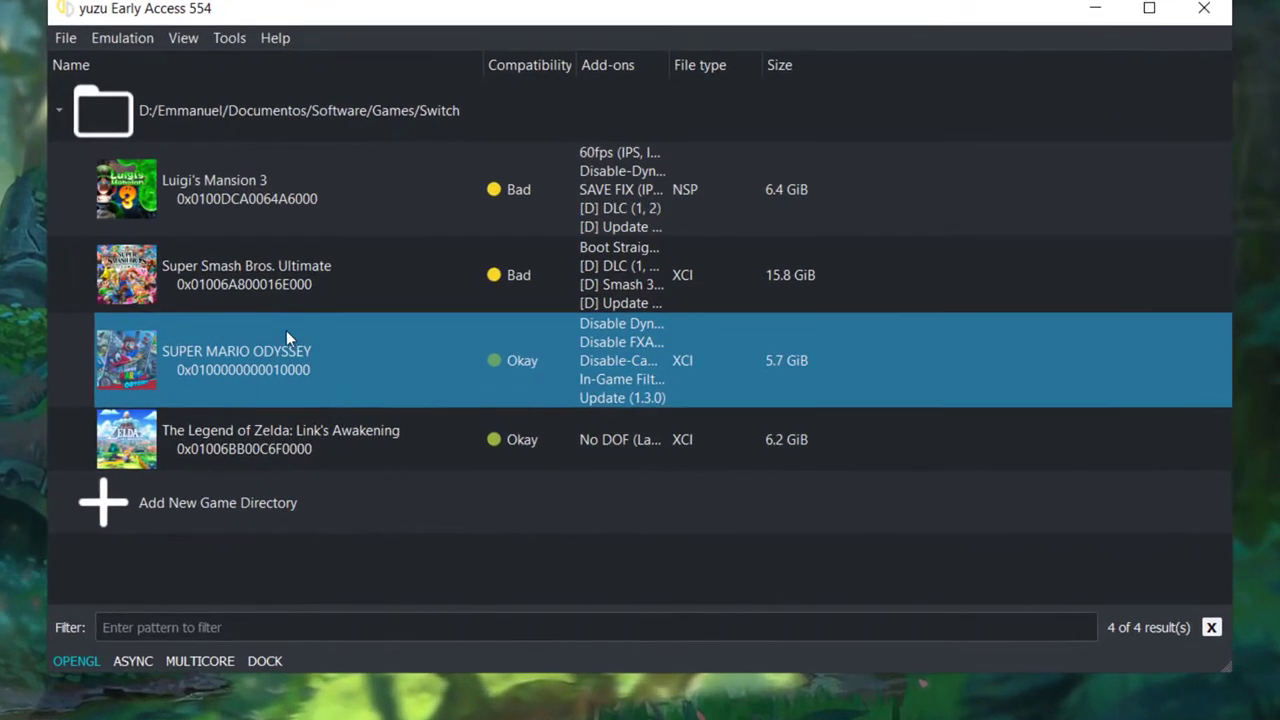
right_click(259, 365)
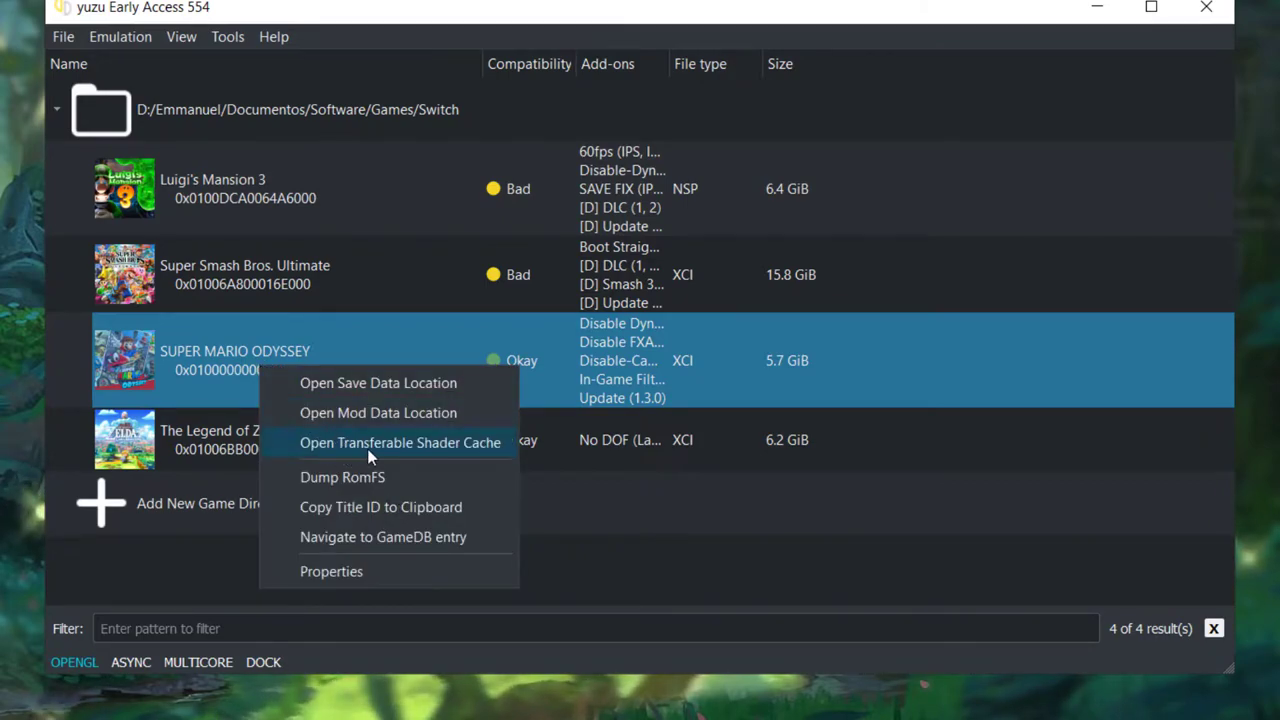
left_click(397, 445)
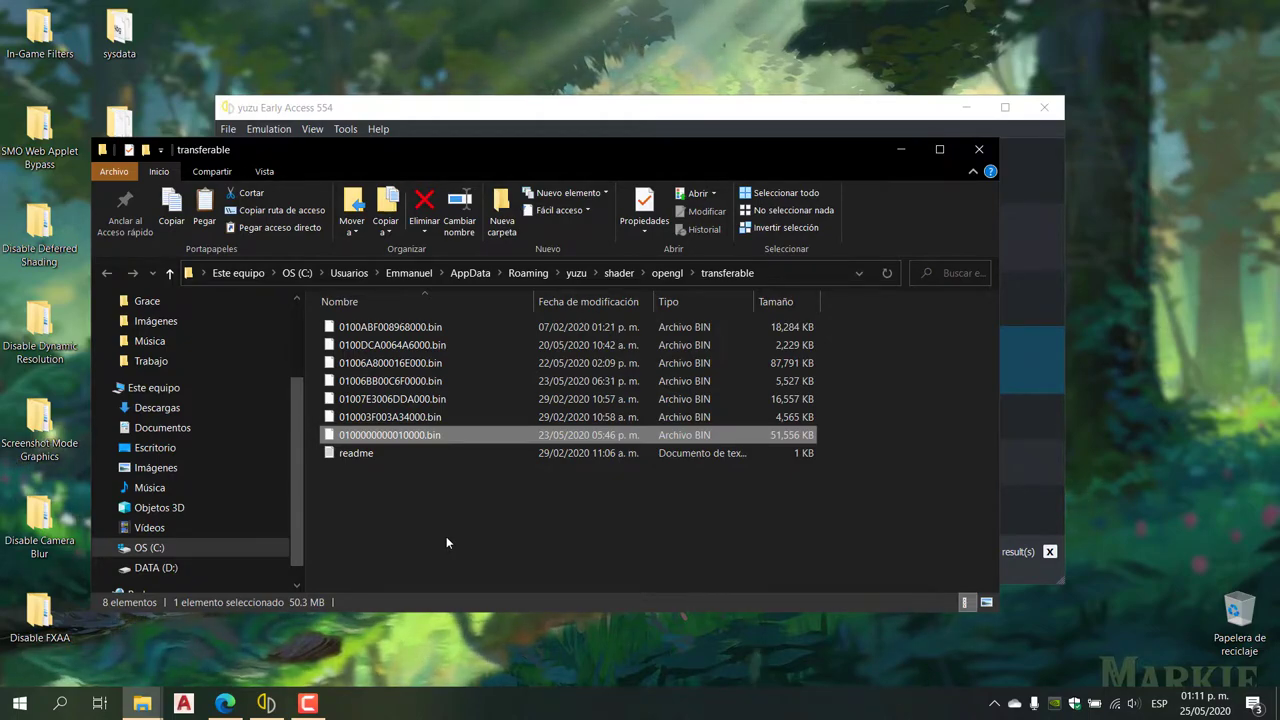
left_click(977, 150)
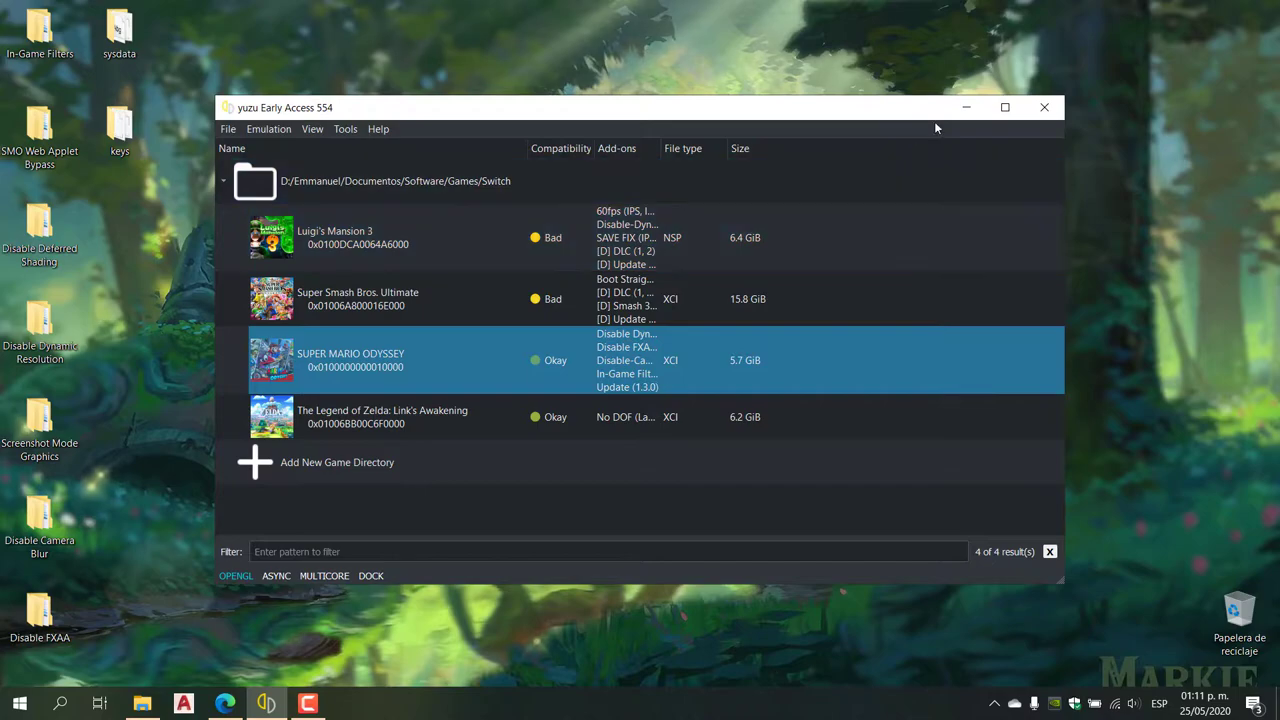
Step: Minimize yuzu, open the NVIDIA Control Panel from the desktop, and place it as a smaller window over the desktop
left_click(962, 110)
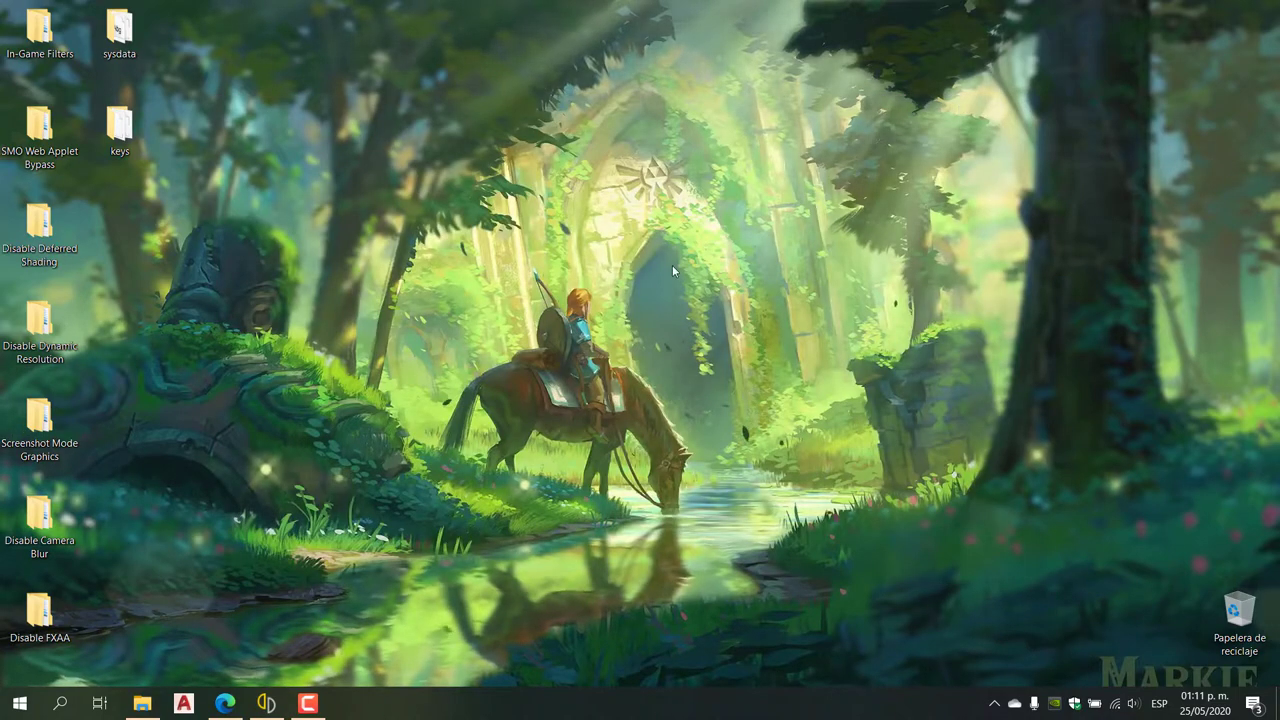
right_click(585, 332)
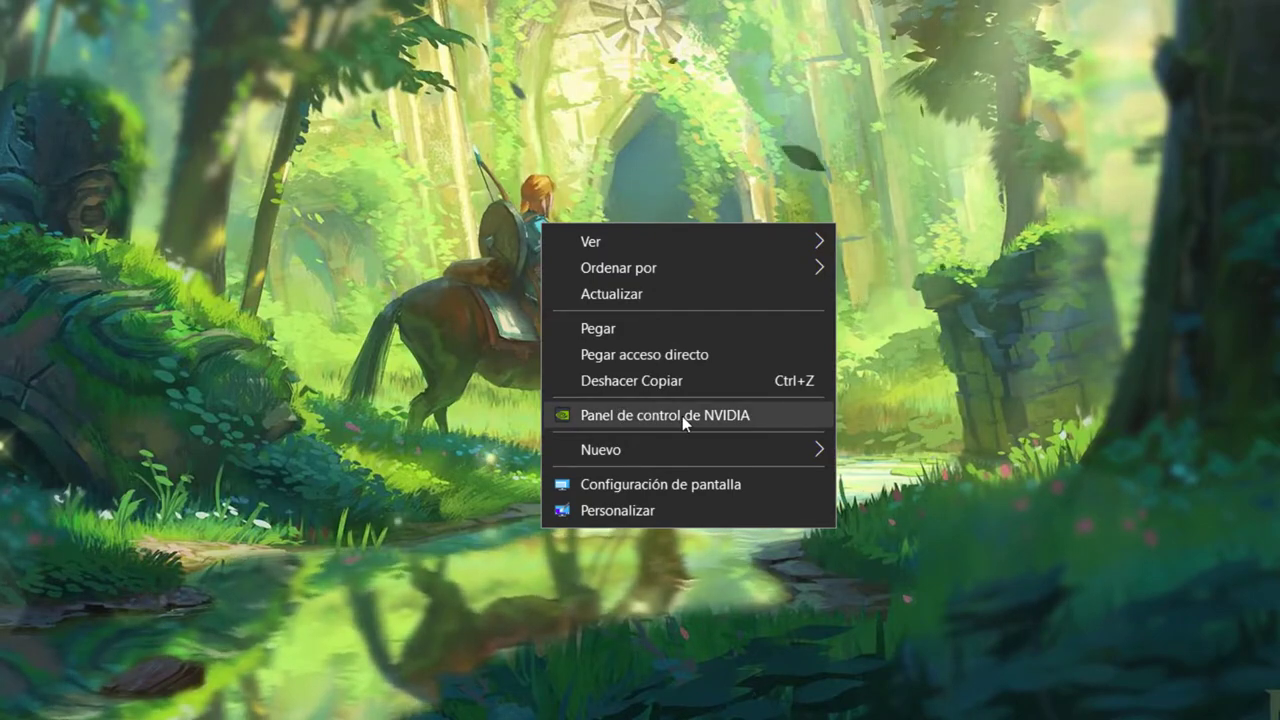
left_click(682, 416)
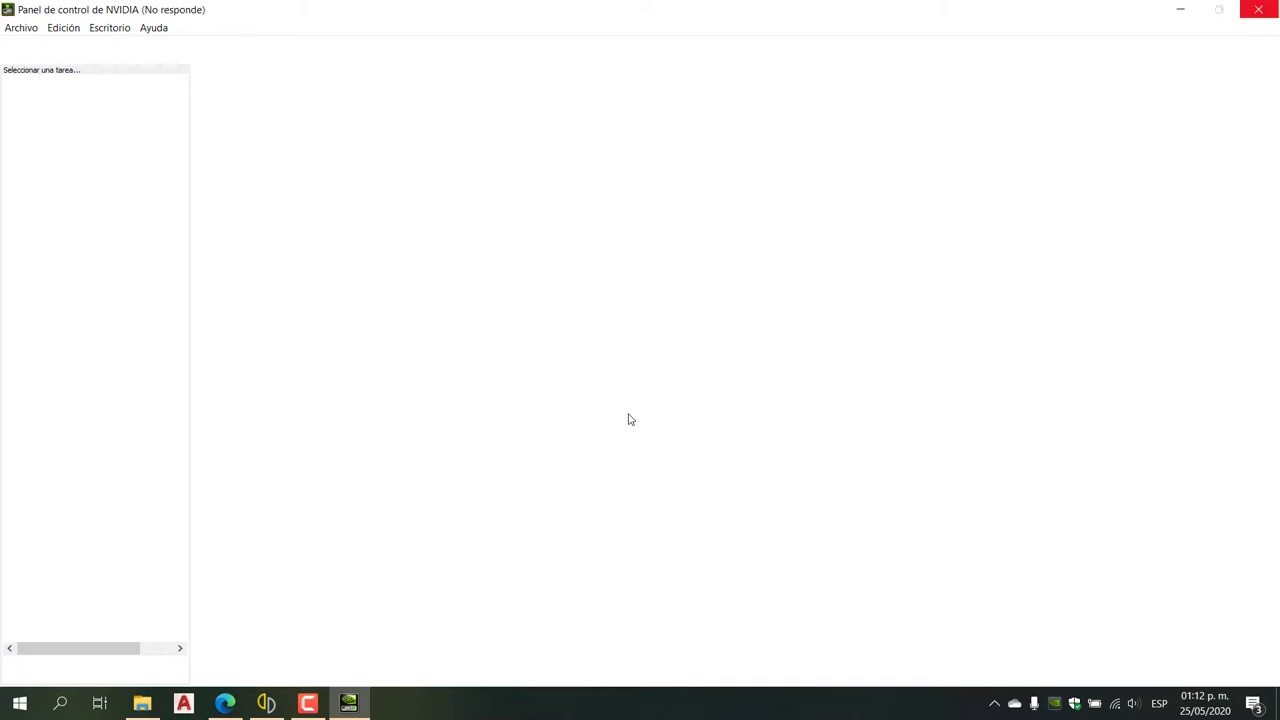
left_click(1219, 10)
left_click_drag(444, 33, 752, 78)
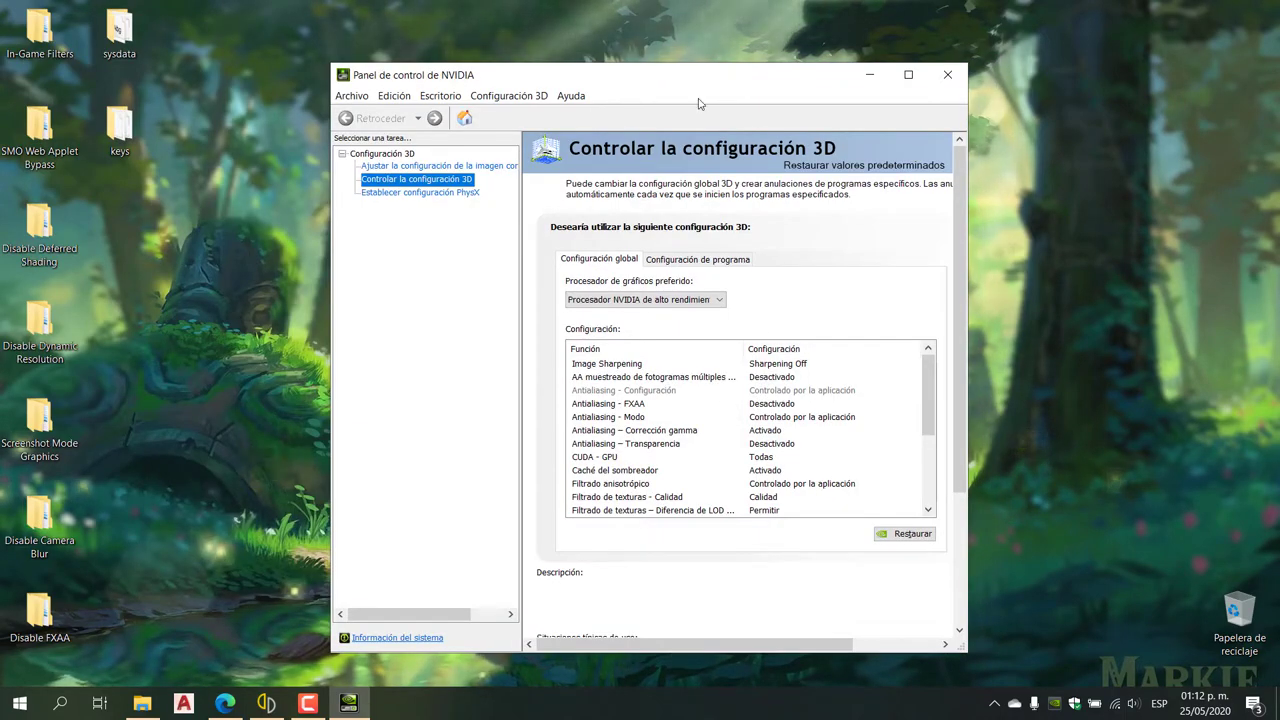
Step: Check the advanced 3D image settings option on the image adjustment page and follow its link to the 3D settings page
left_click(440, 180)
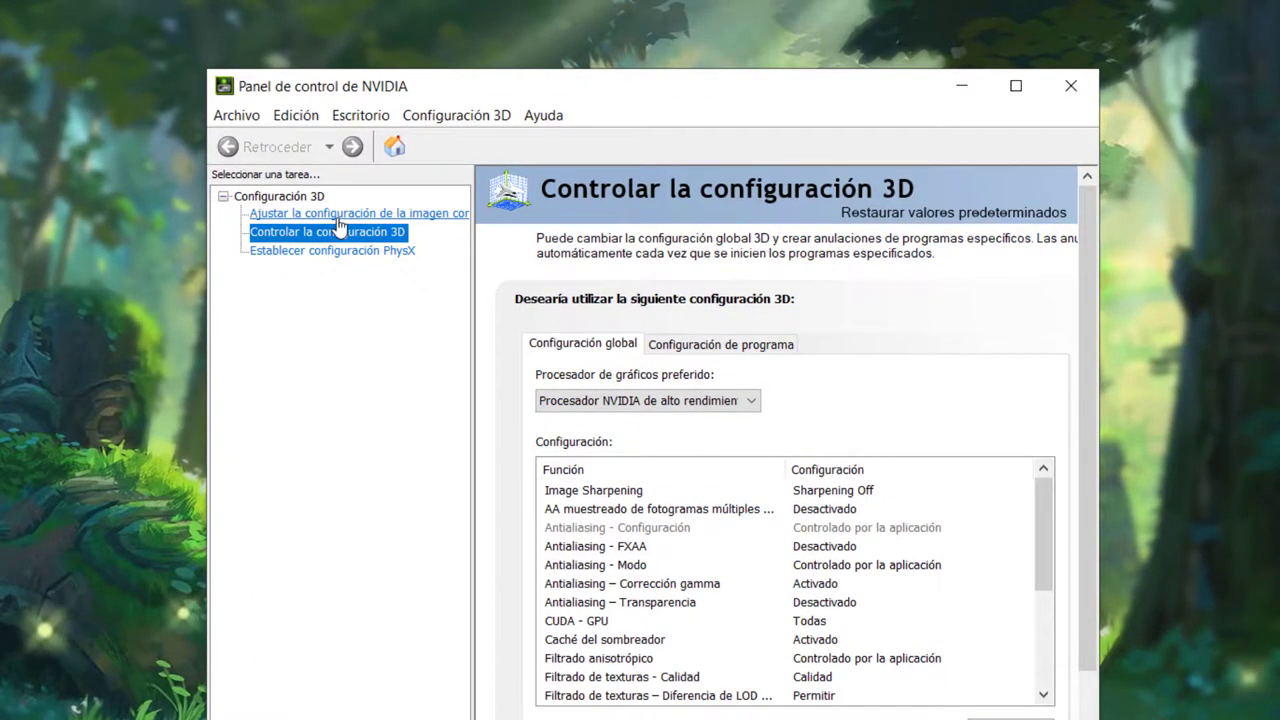
left_click(345, 222)
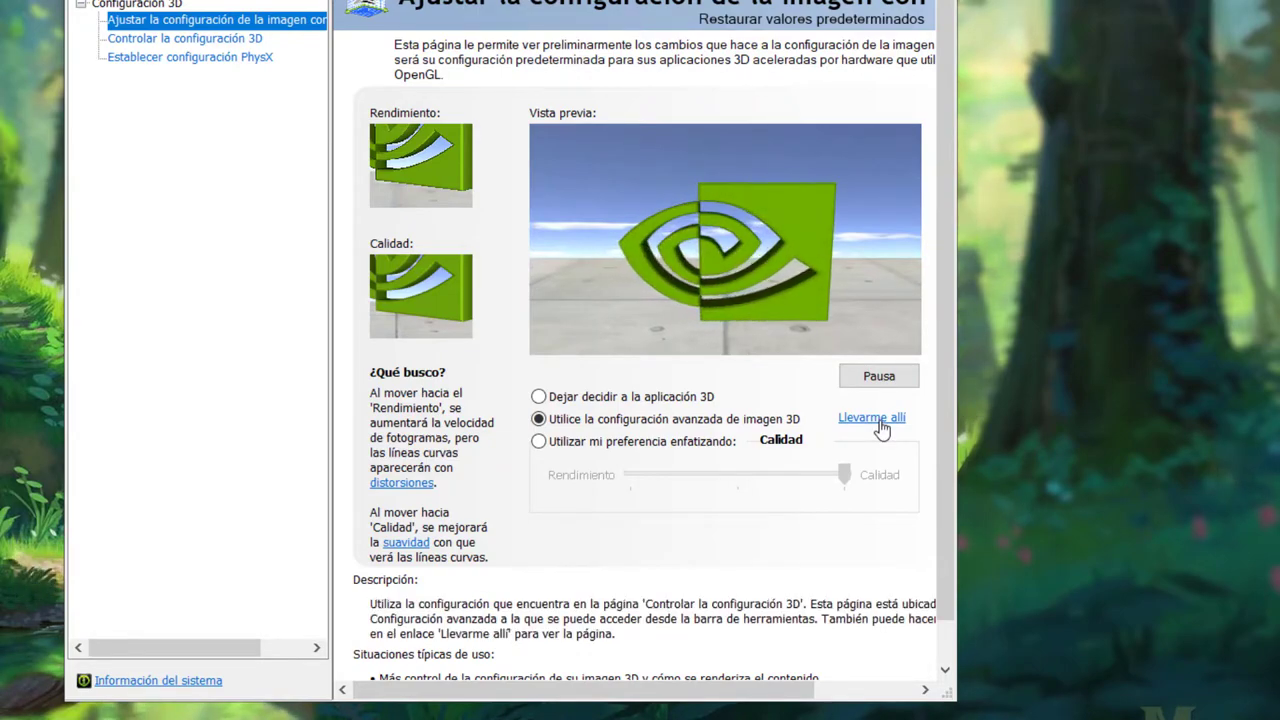
left_click(881, 427)
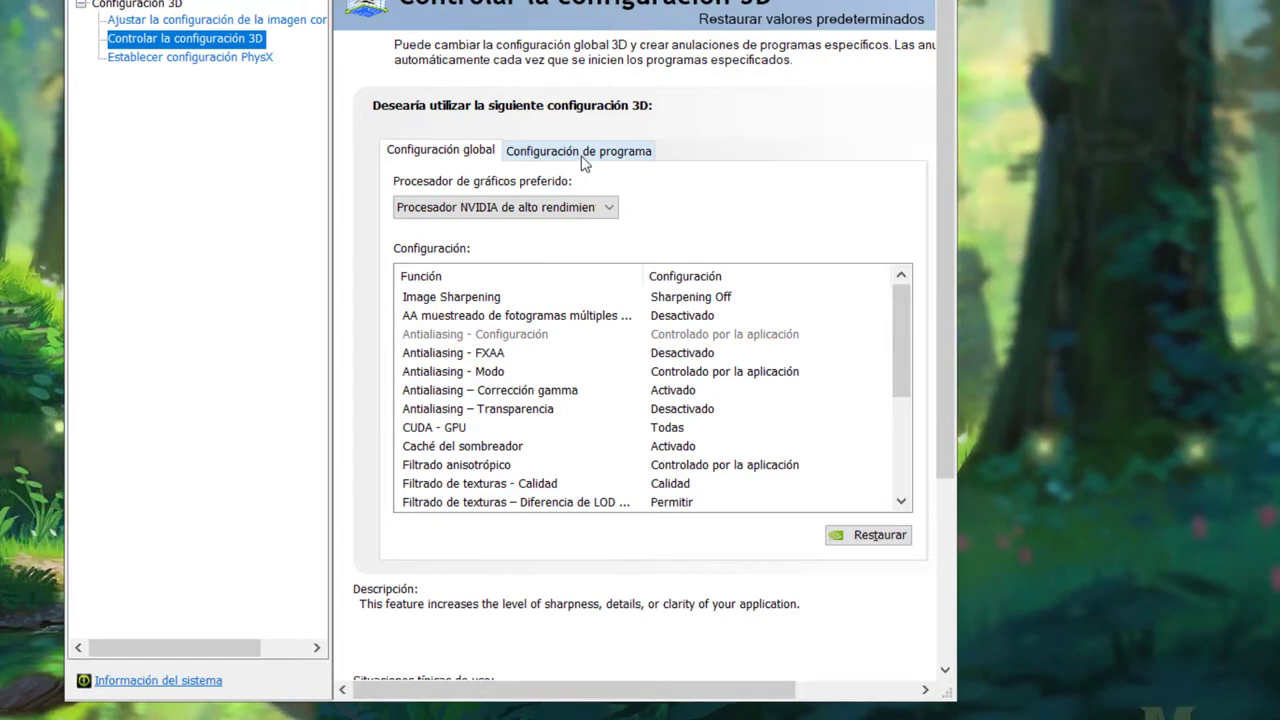
Step: Show the program-specific 3D settings and look for yuzu.exe in the list of programs to customize
left_click(583, 158)
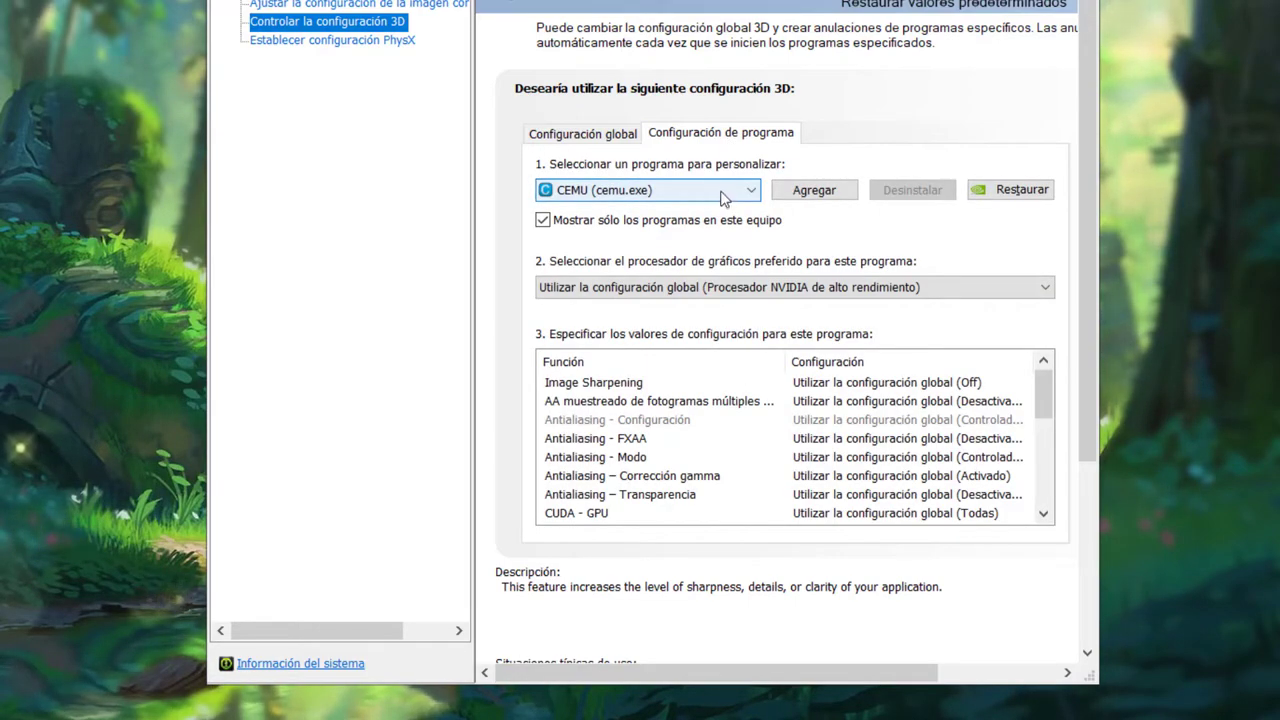
left_click(745, 192)
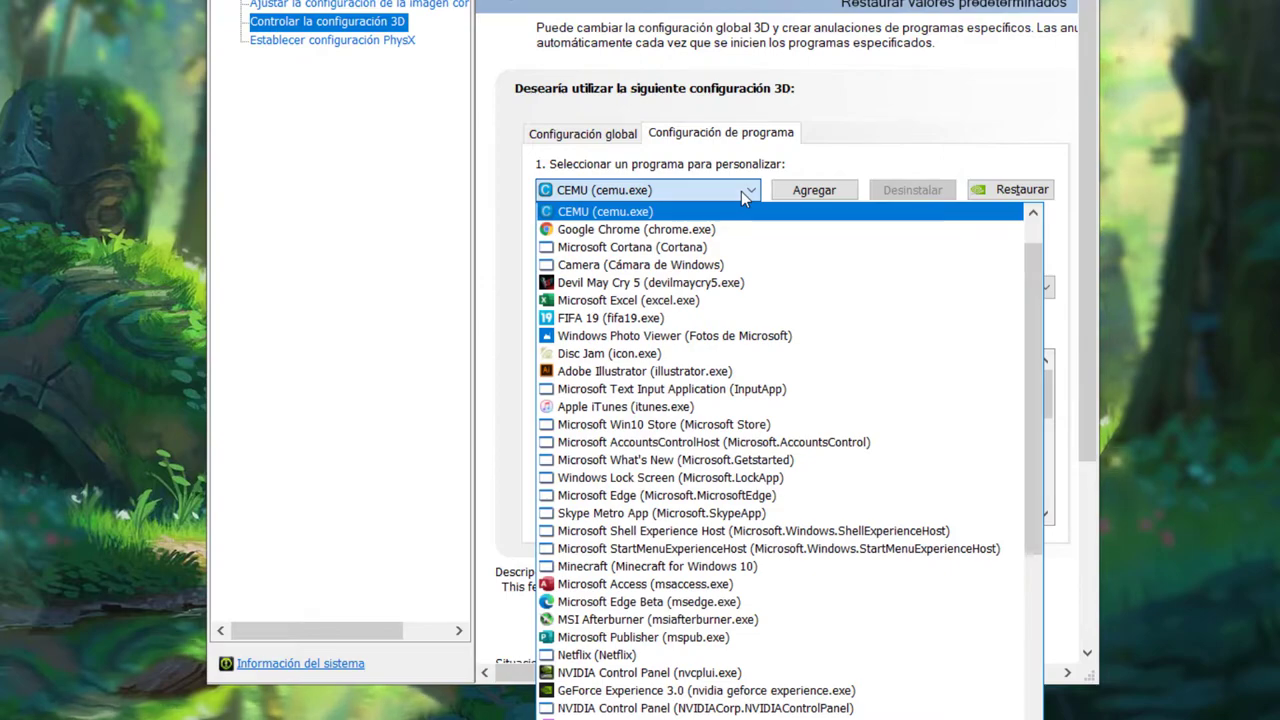
scroll(741, 191, "up", 1)
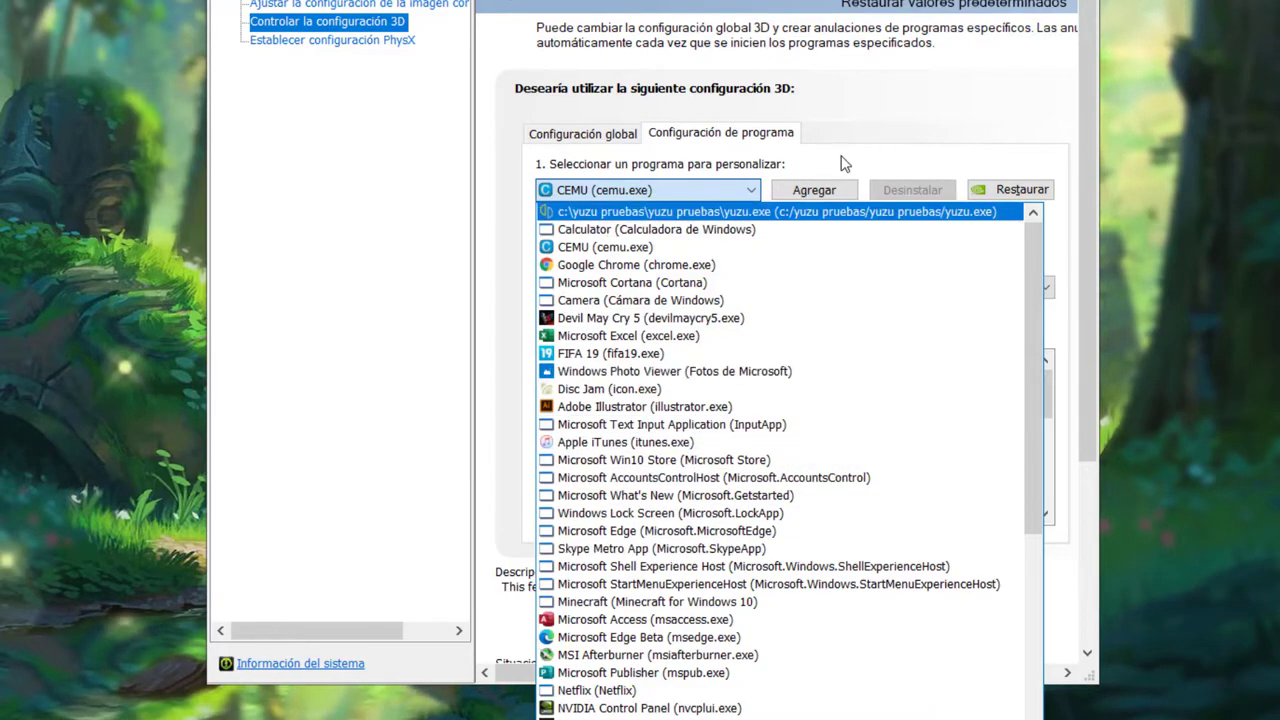
Step: Add the yuzu executable from C:\Yuzu Pruebas\Yuzu Pruebas as a program to customize in the 3D settings
left_click(815, 193)
left_click(815, 193)
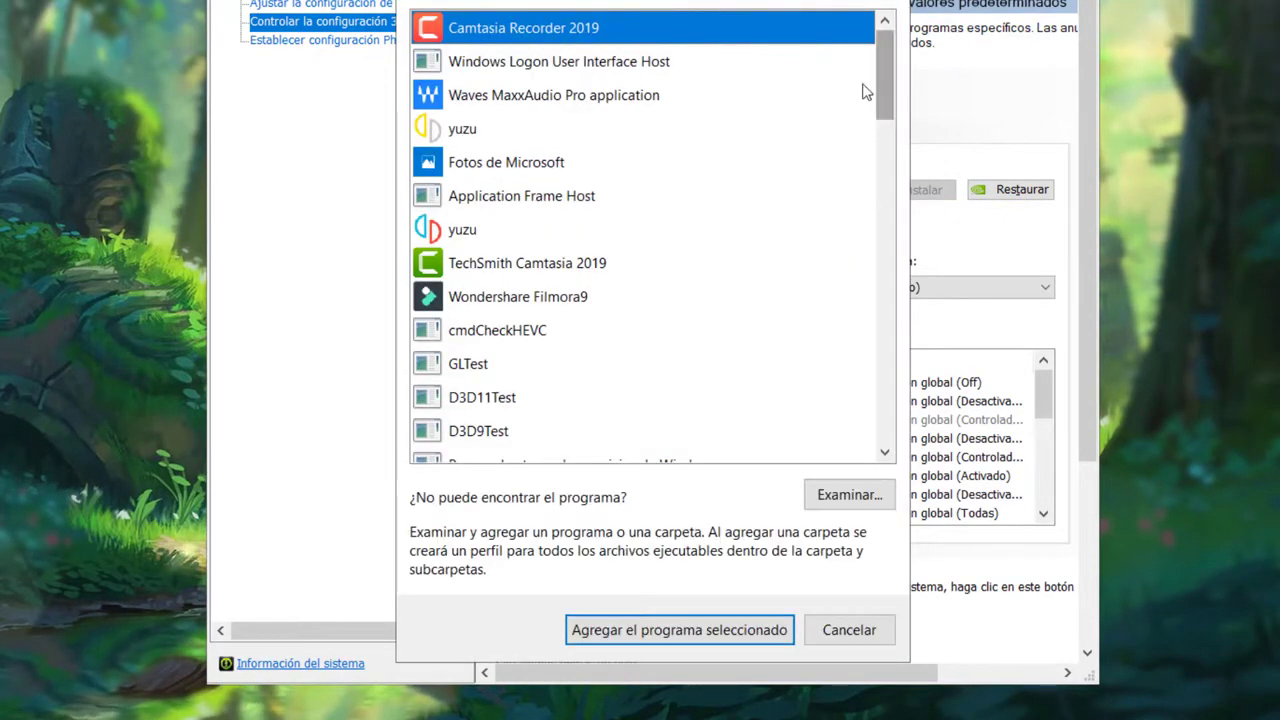
left_click(490, 133)
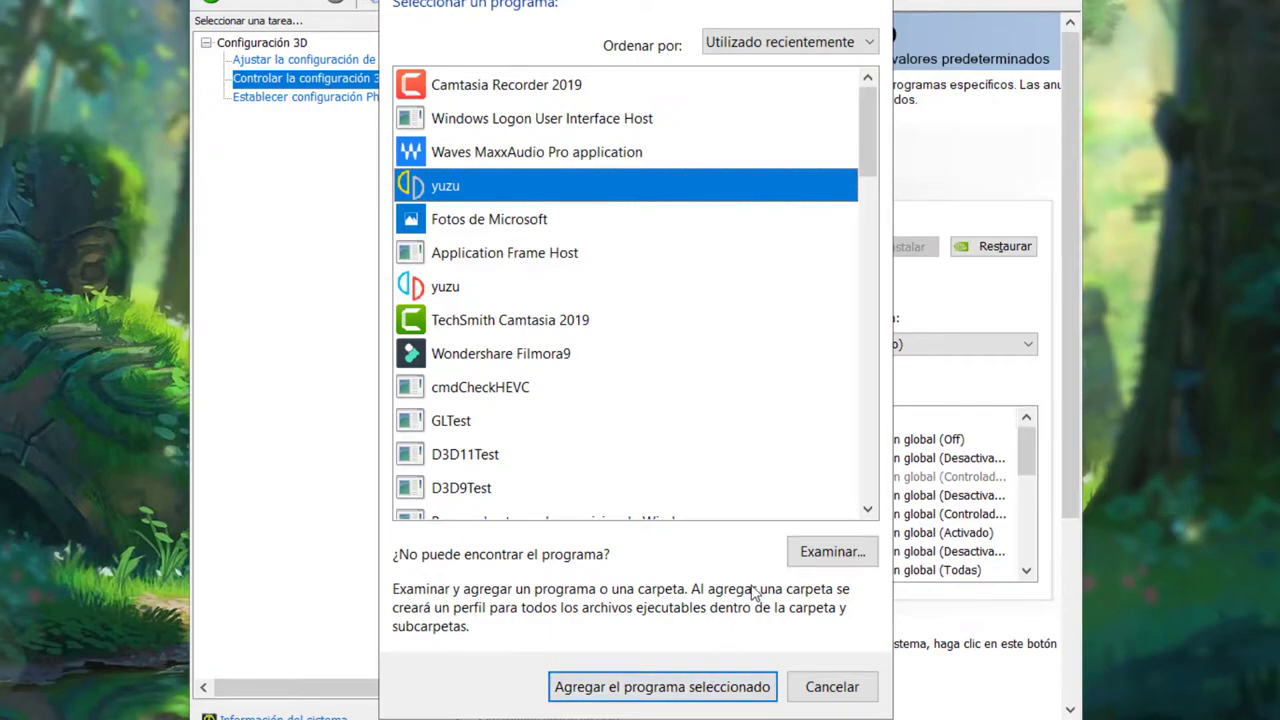
left_click(824, 558)
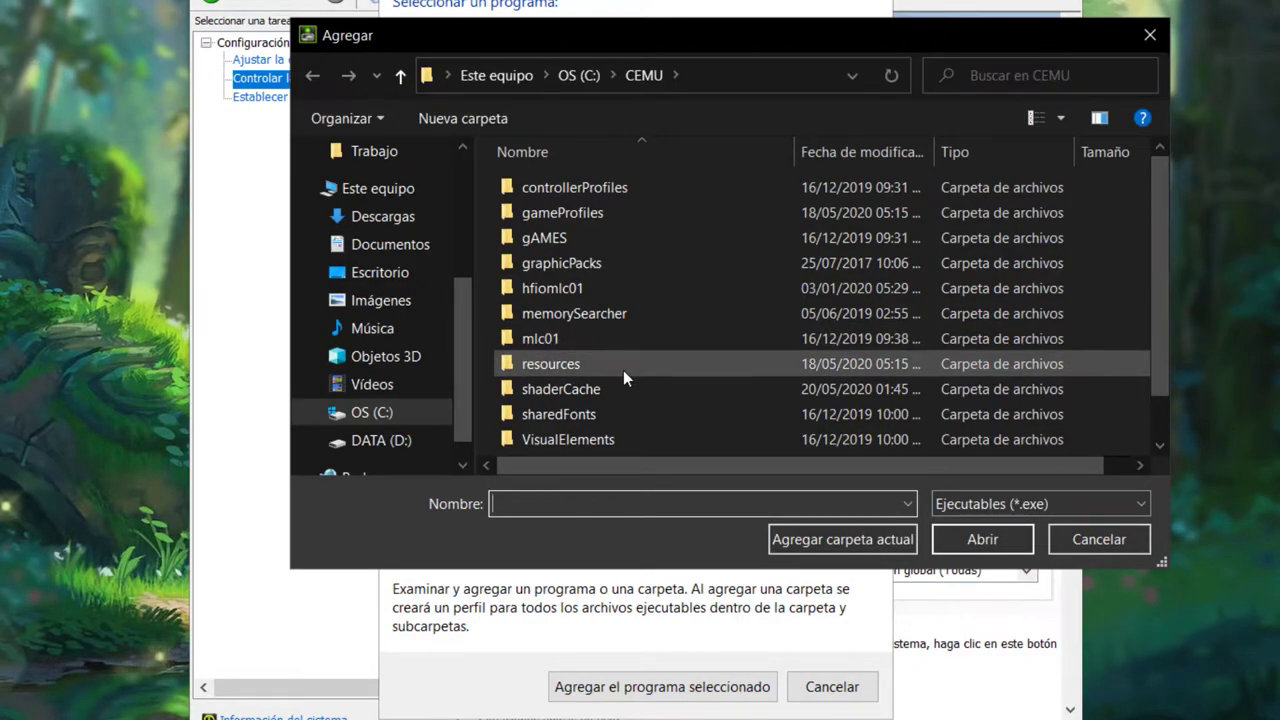
key("alt+Up")
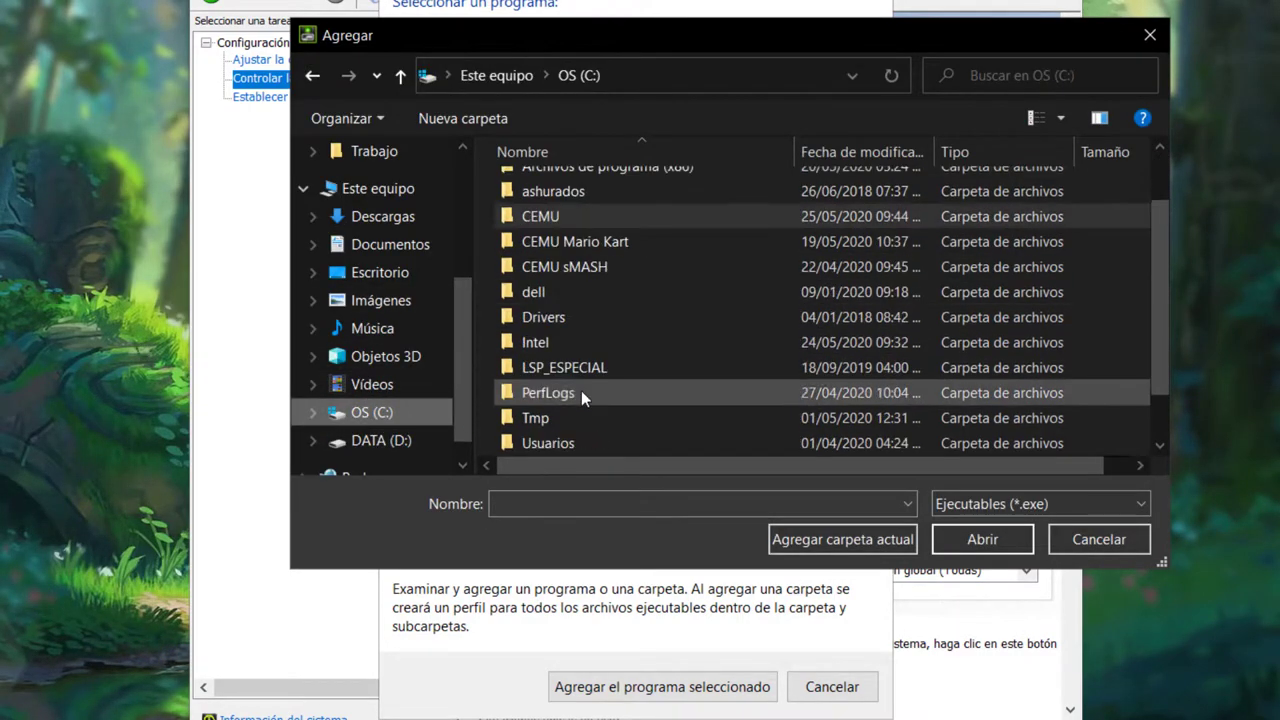
scroll(581, 390, "down", 2)
double_click(568, 447)
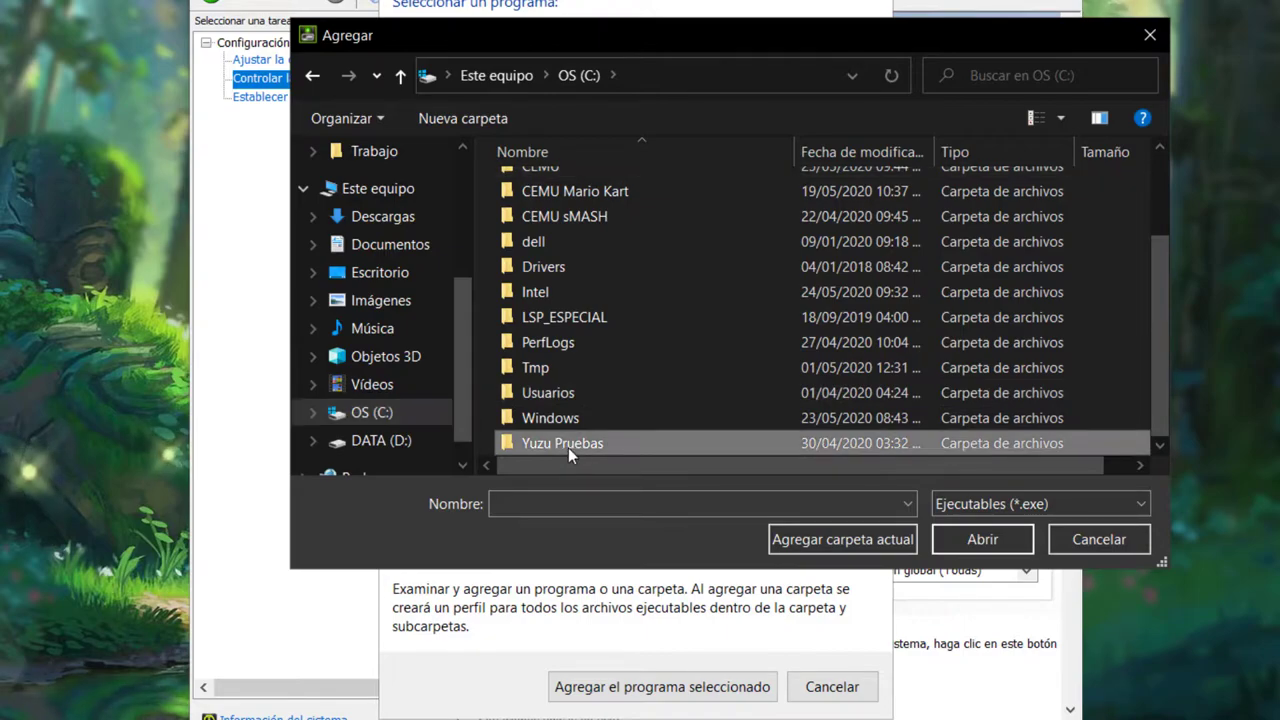
double_click(568, 212)
left_click(514, 240)
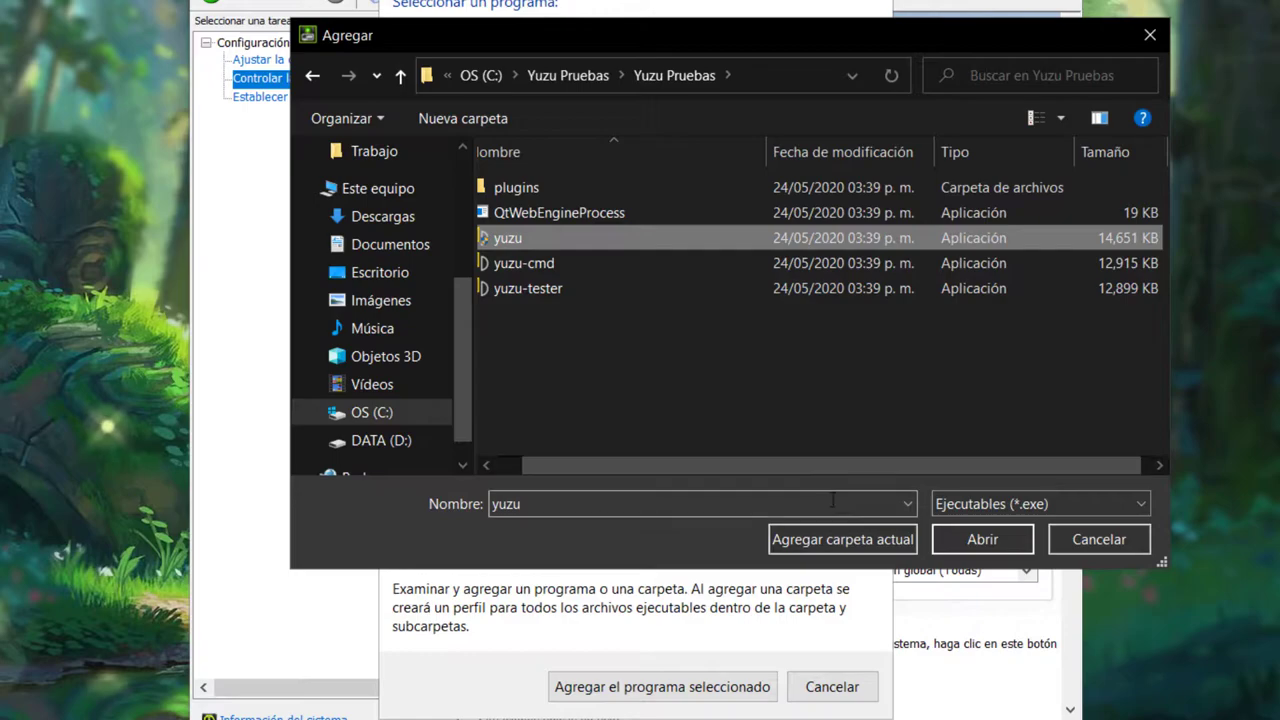
left_click(962, 545)
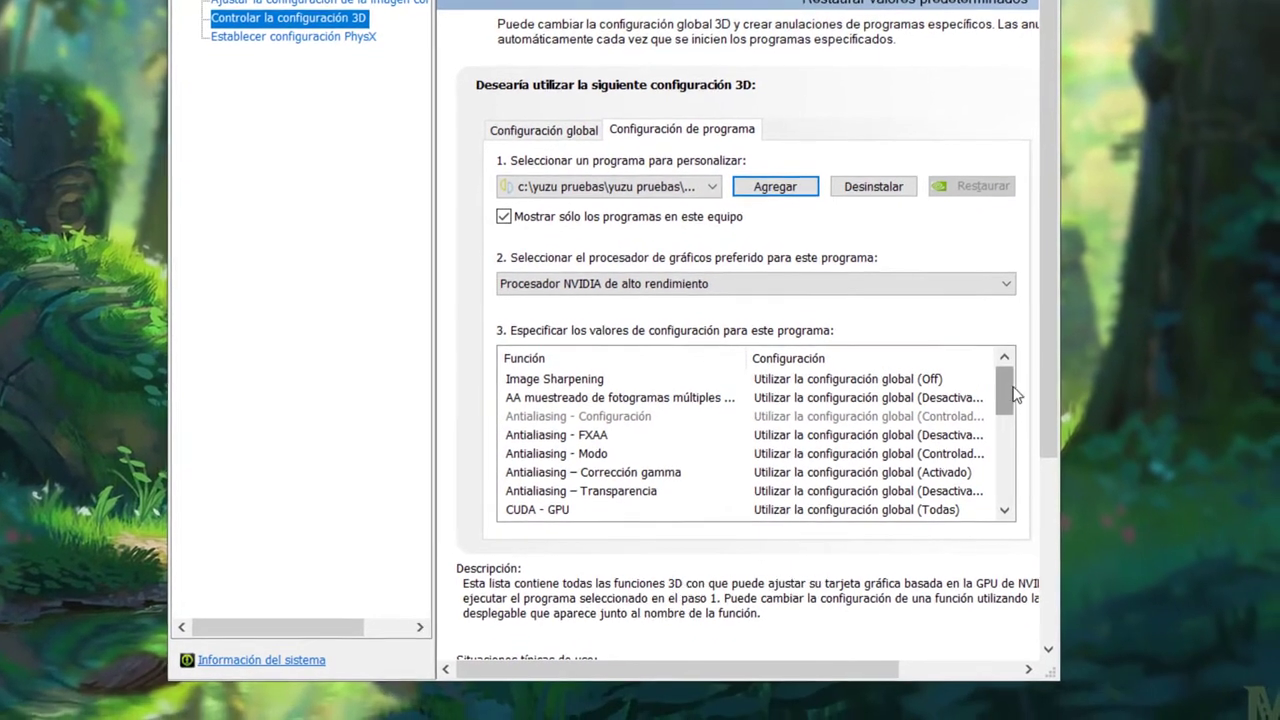
Step: Examine yuzu's settings for OpenGL rendering GPU, power management mode, threaded optimization, vertical sync and triple buffering
mouse_move(1026, 458)
left_mouse_down()
mouse_move(1031, 503)
mouse_move(1008, 465)
left_mouse_up()
mouse_move(548, 437)
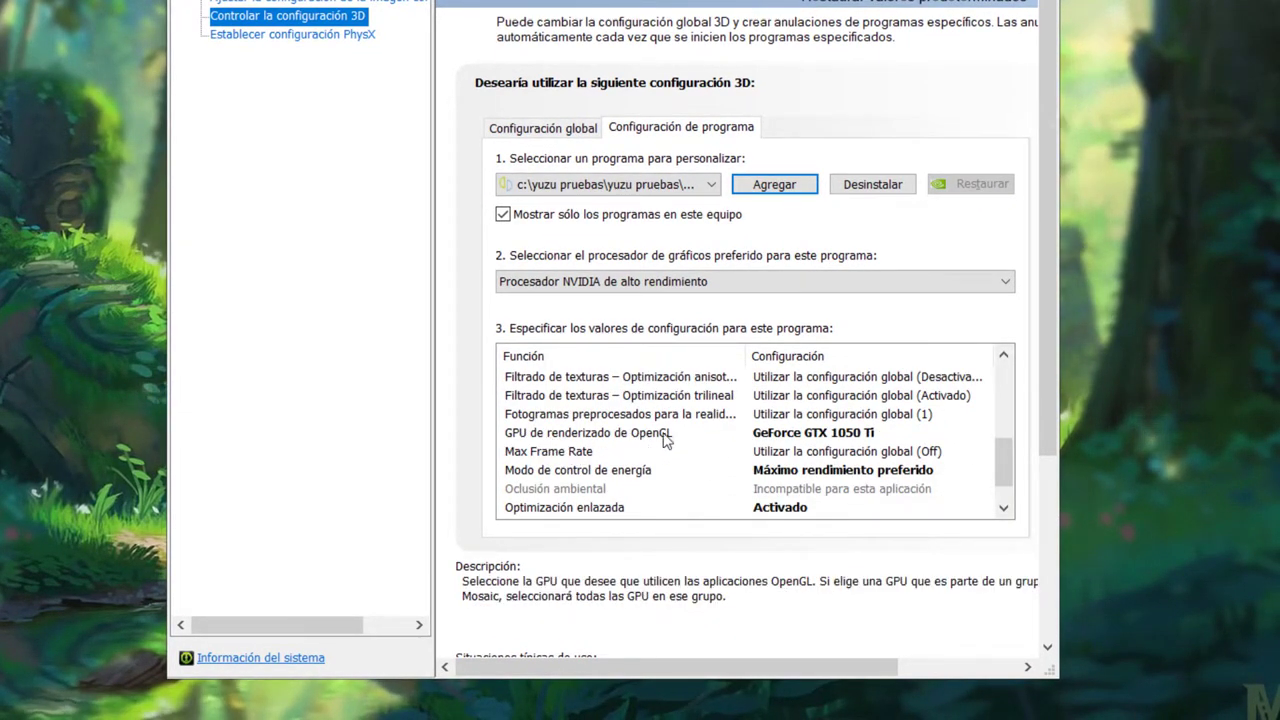
mouse_move(855, 453)
mouse_move(648, 476)
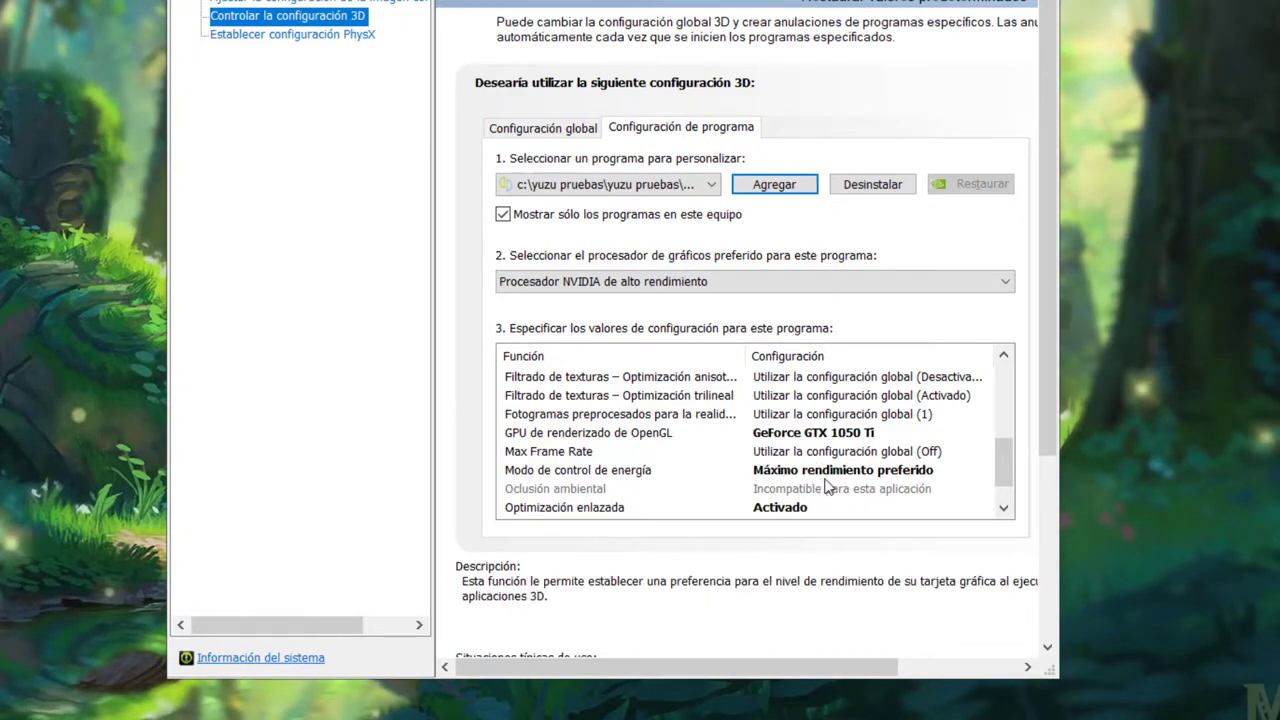
left_click_drag(1012, 476, 1012, 490)
mouse_move(590, 472)
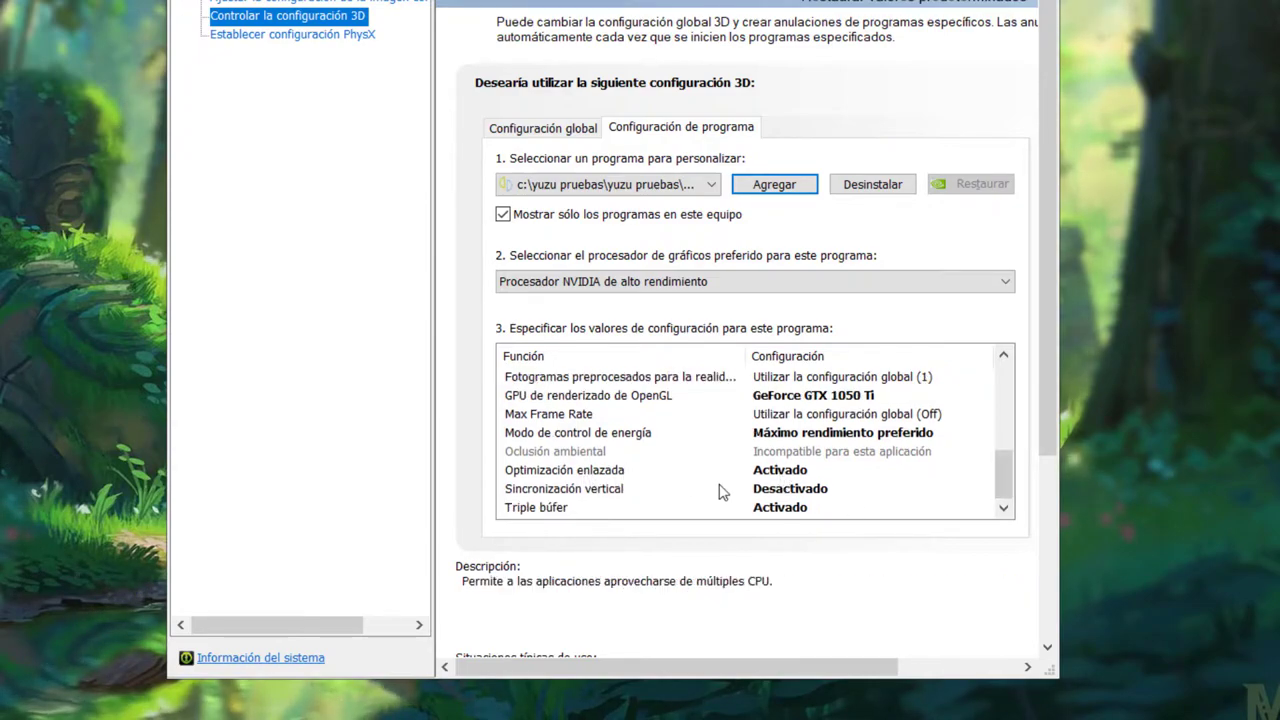
mouse_move(606, 494)
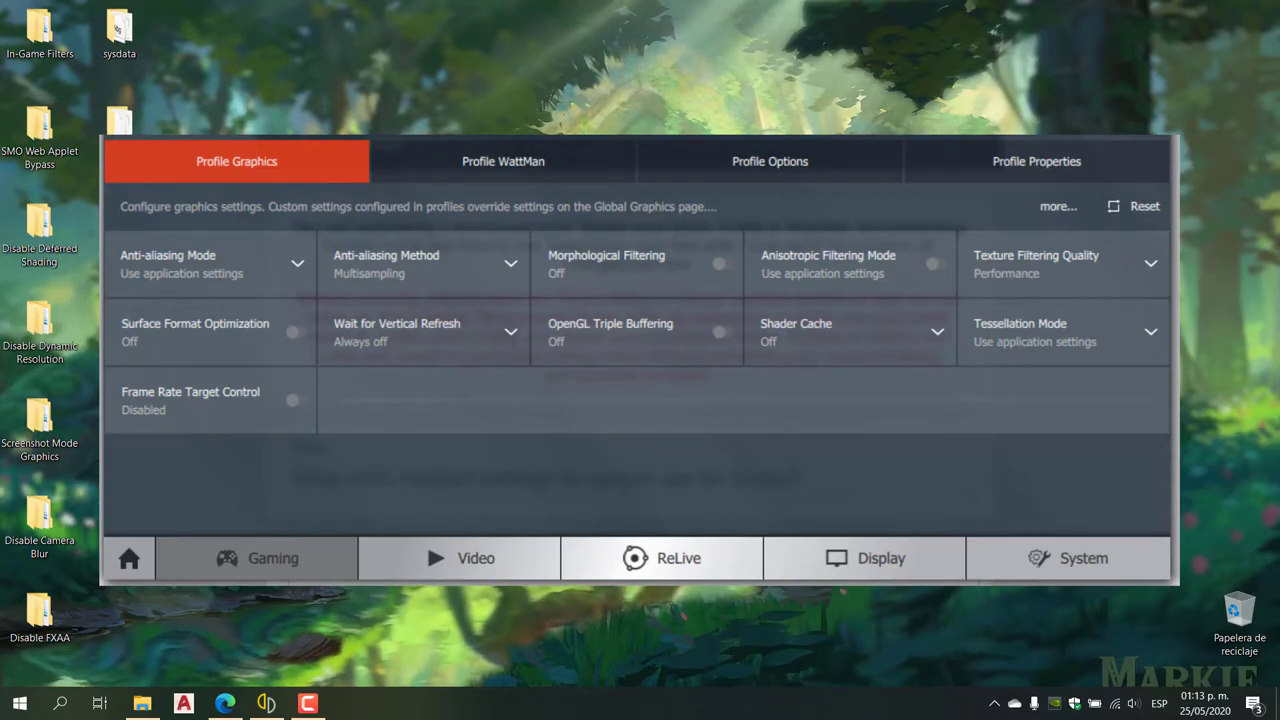
Step: Open the Windows power options, check the selected power plan, and close the window
key("alt+r")
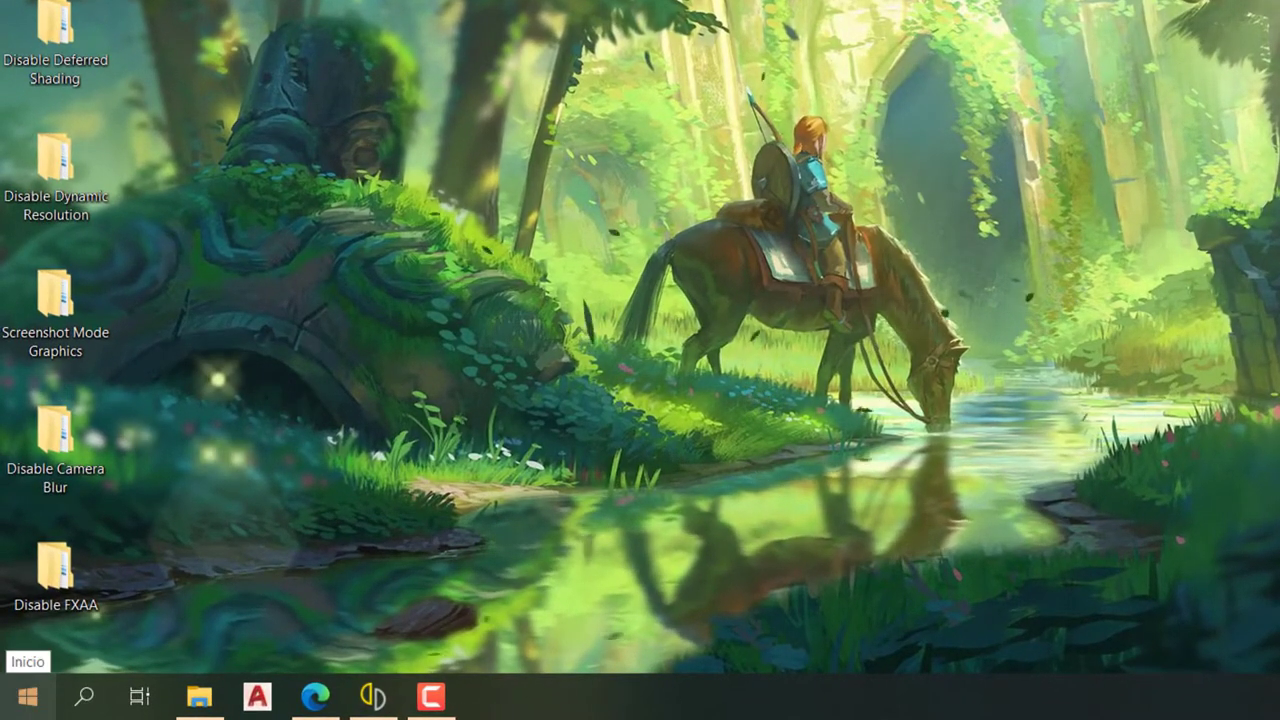
right_click(22, 701)
left_click(107, 120)
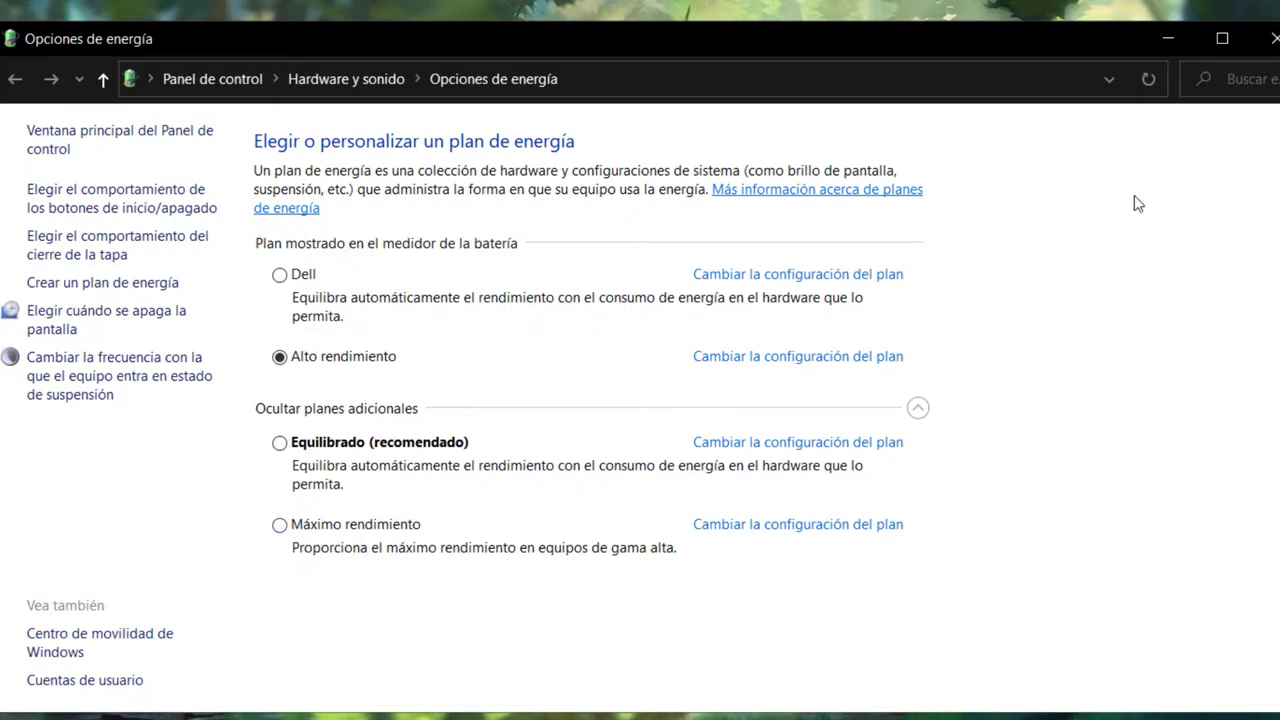
left_click(1275, 40)
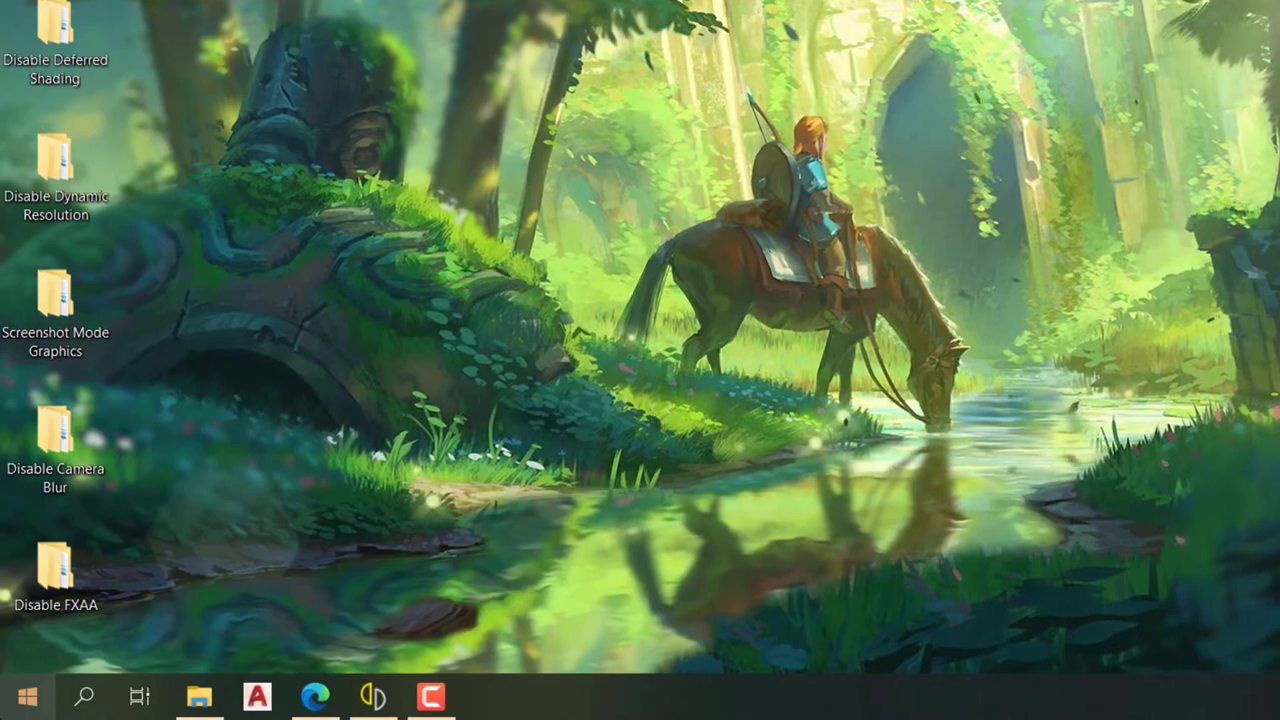
Step: Open the advanced system properties through the Windows system information, move the dialog to mid-screen, and close the windows behind it
right_click(19, 703)
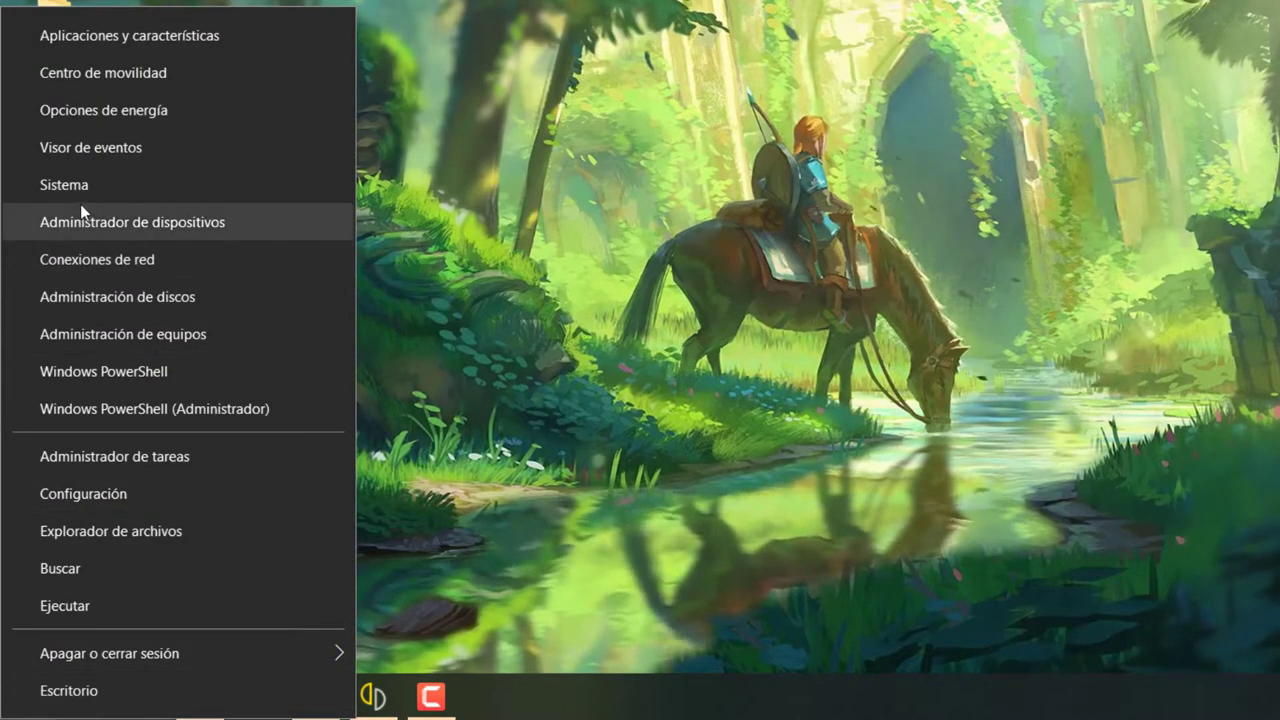
left_click(87, 186)
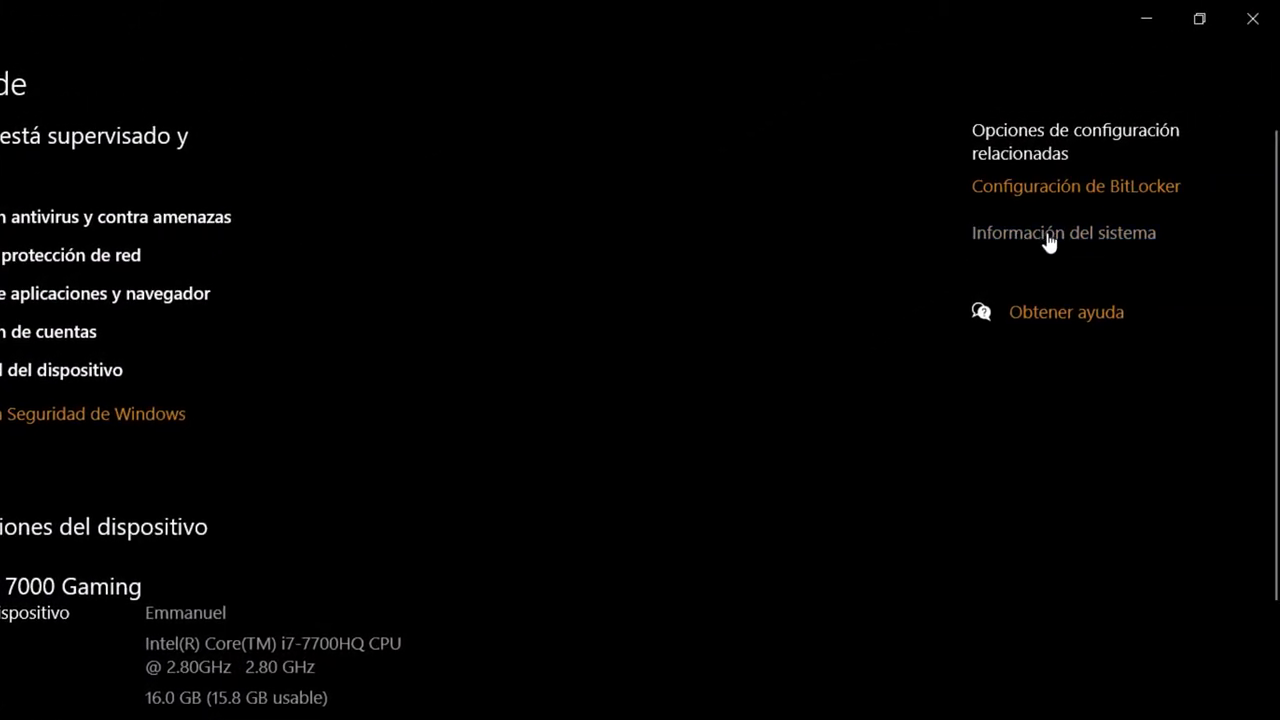
left_click(1048, 236)
left_click(1252, 18)
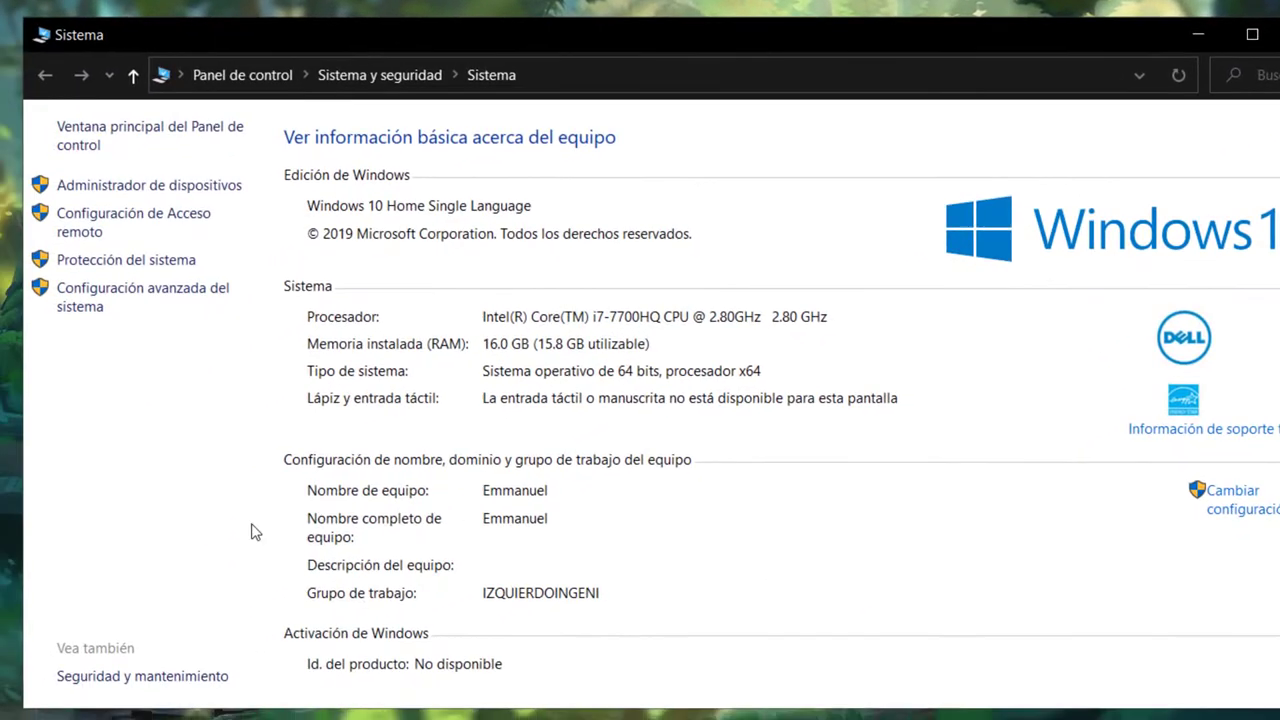
left_click(158, 298)
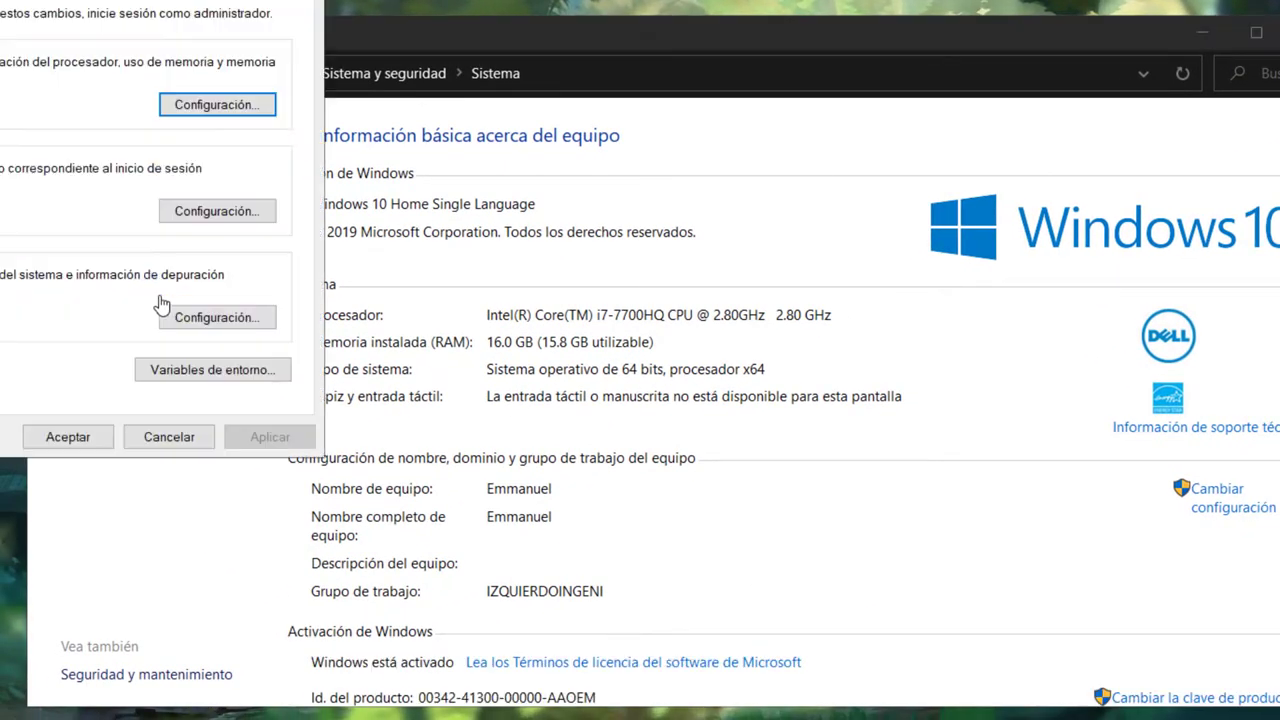
left_click_drag(365, 7, 752, 102)
left_click(1270, 6)
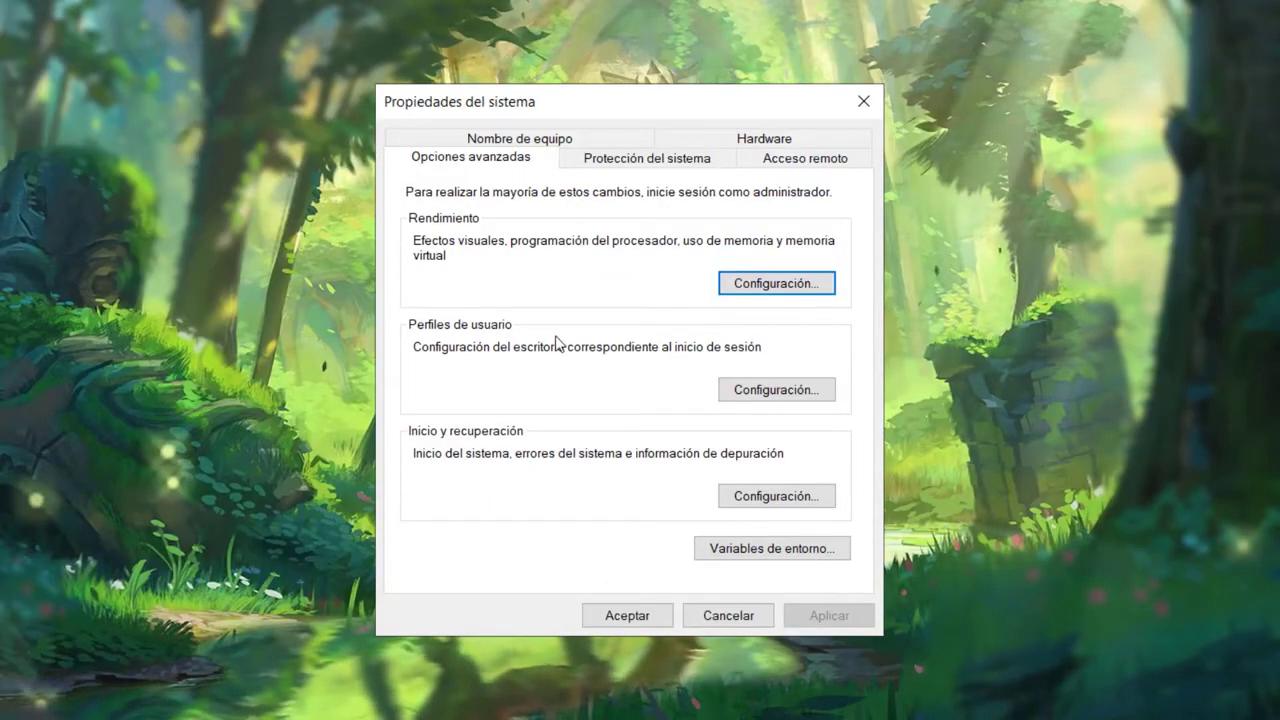
Step: Review the visual effects settings and the custom paging file size of drive C: in the performance options, and accept all dialogs
left_click(768, 284)
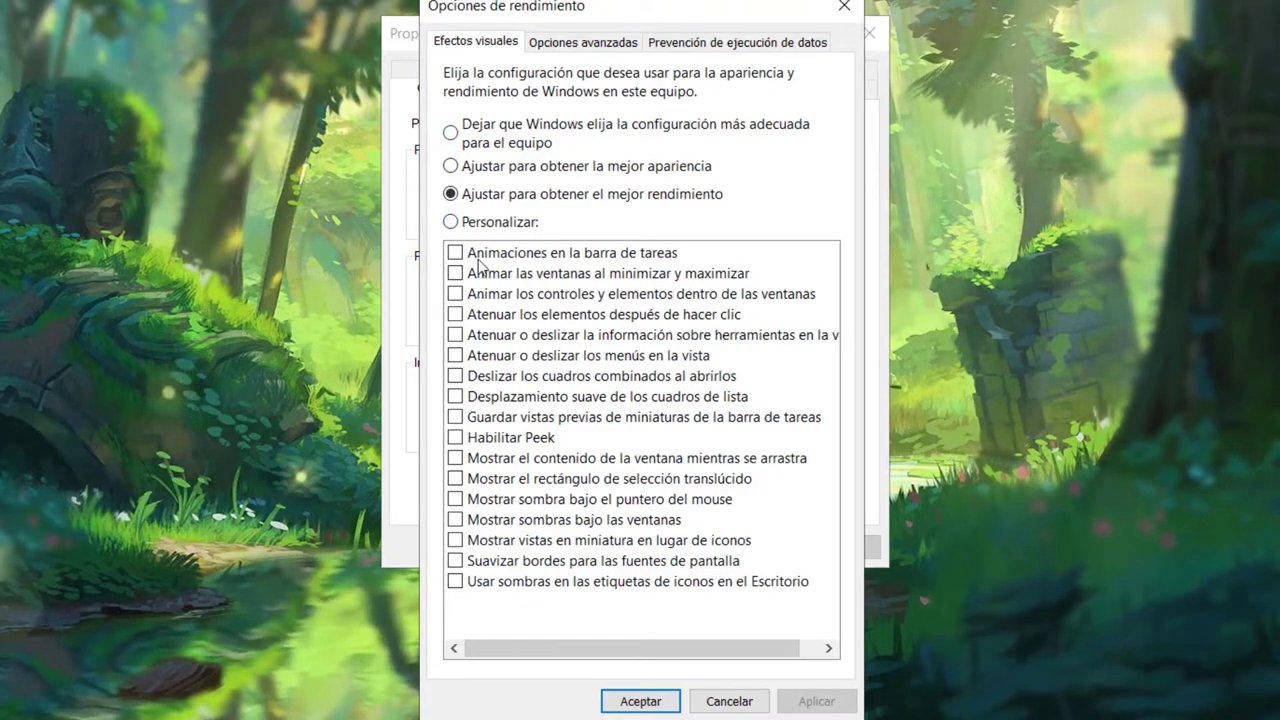
left_click(601, 50)
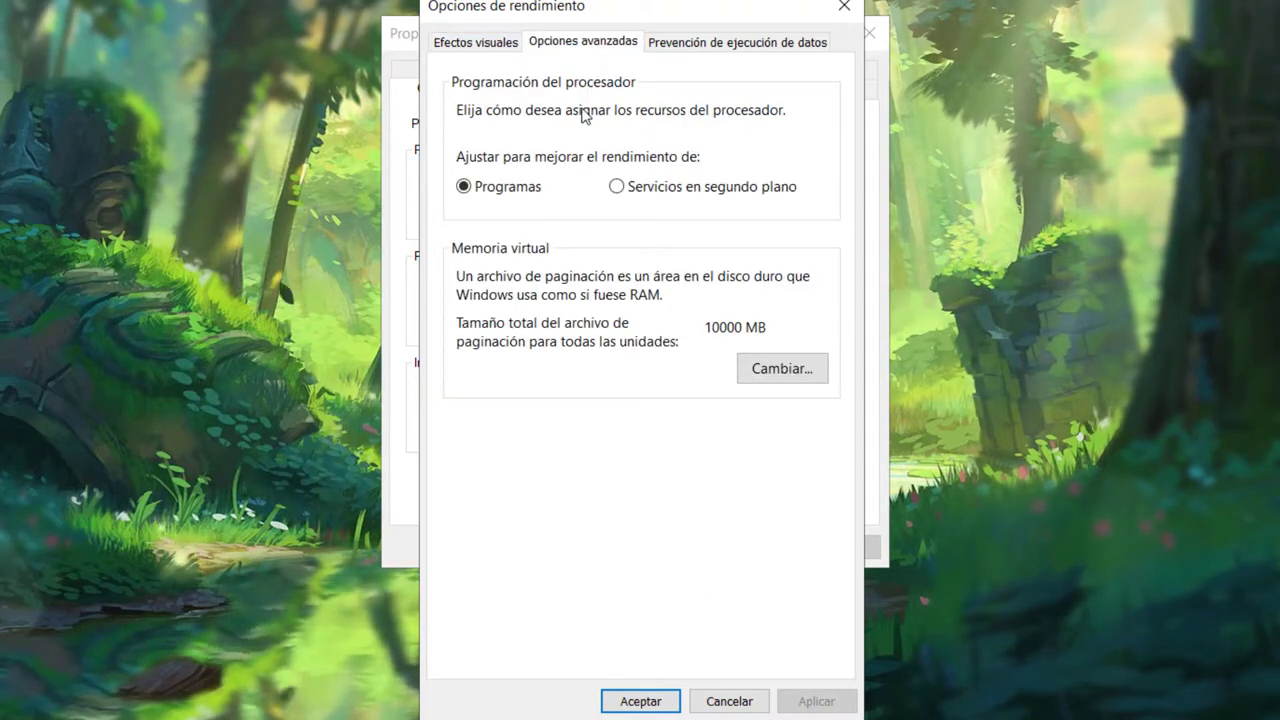
left_click(770, 371)
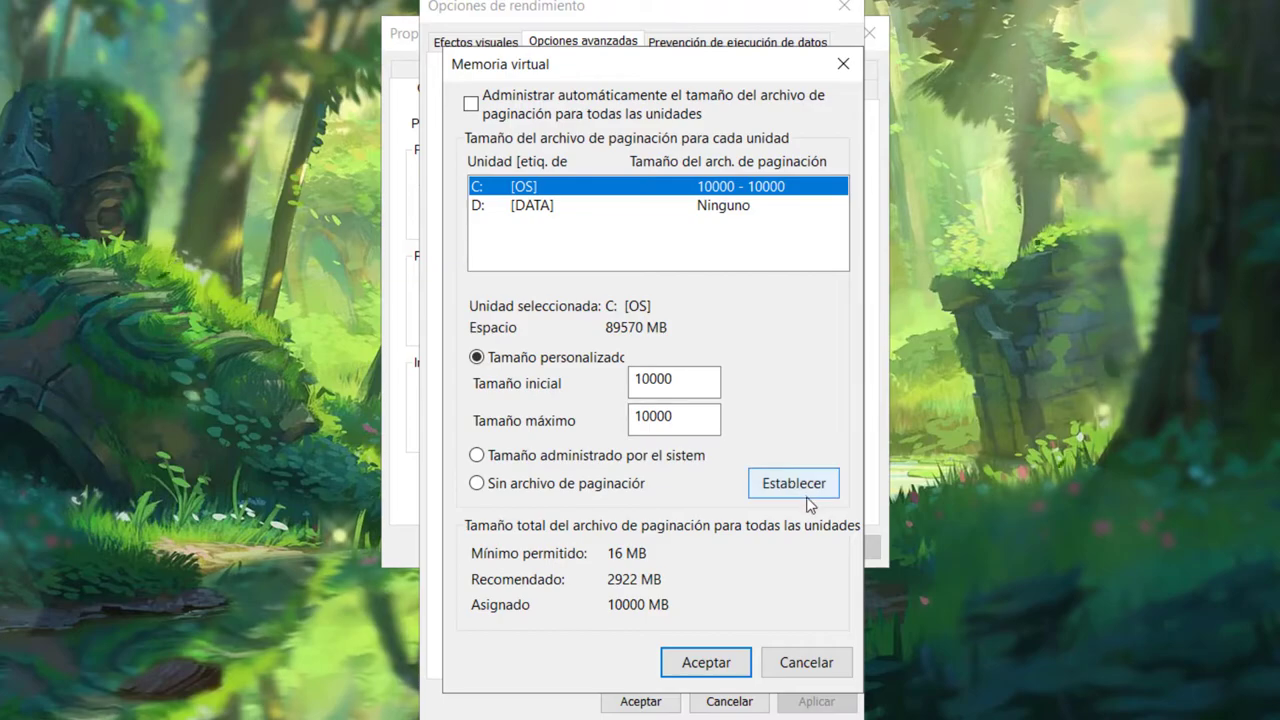
left_click(710, 660)
left_click(645, 701)
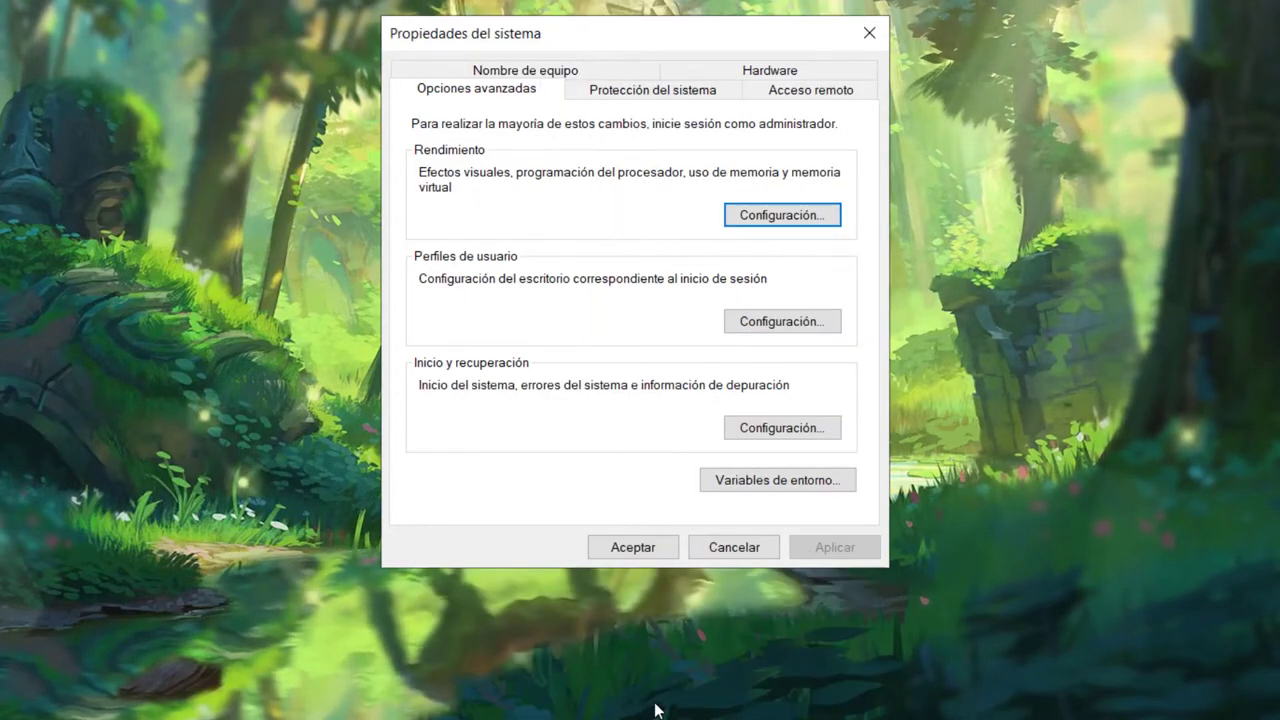
left_click(646, 547)
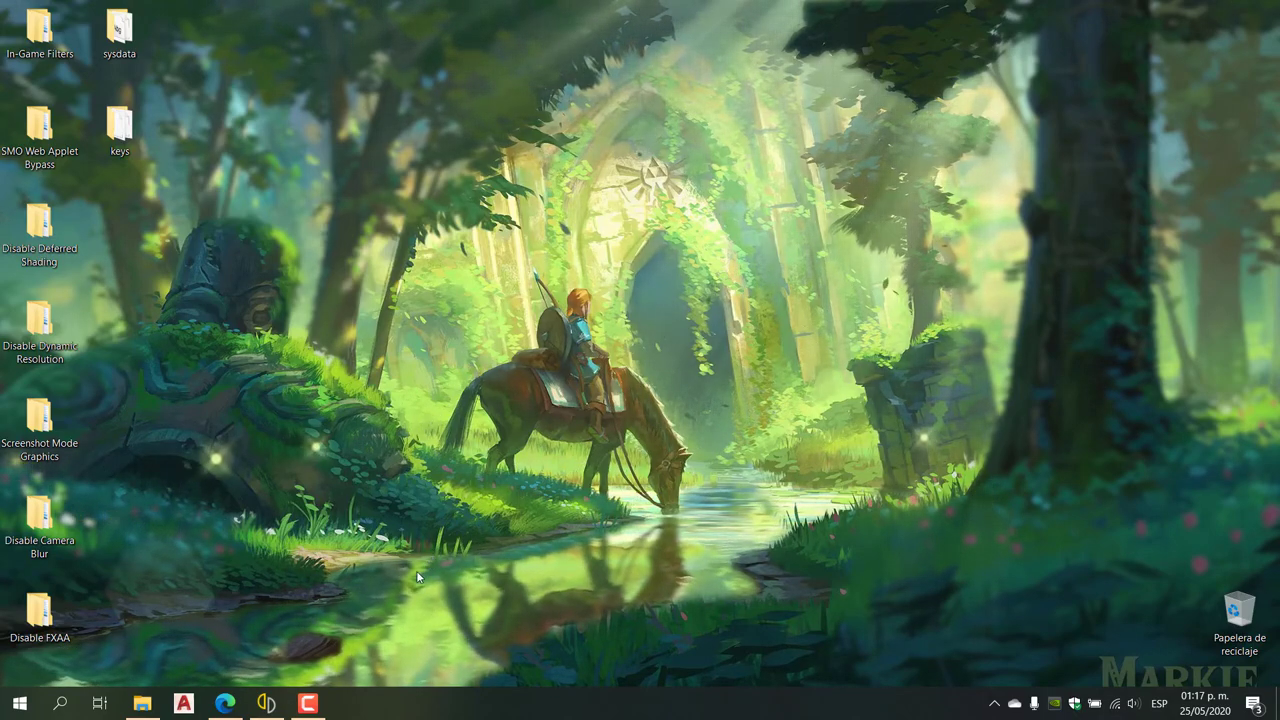
mouse_move(309, 708)
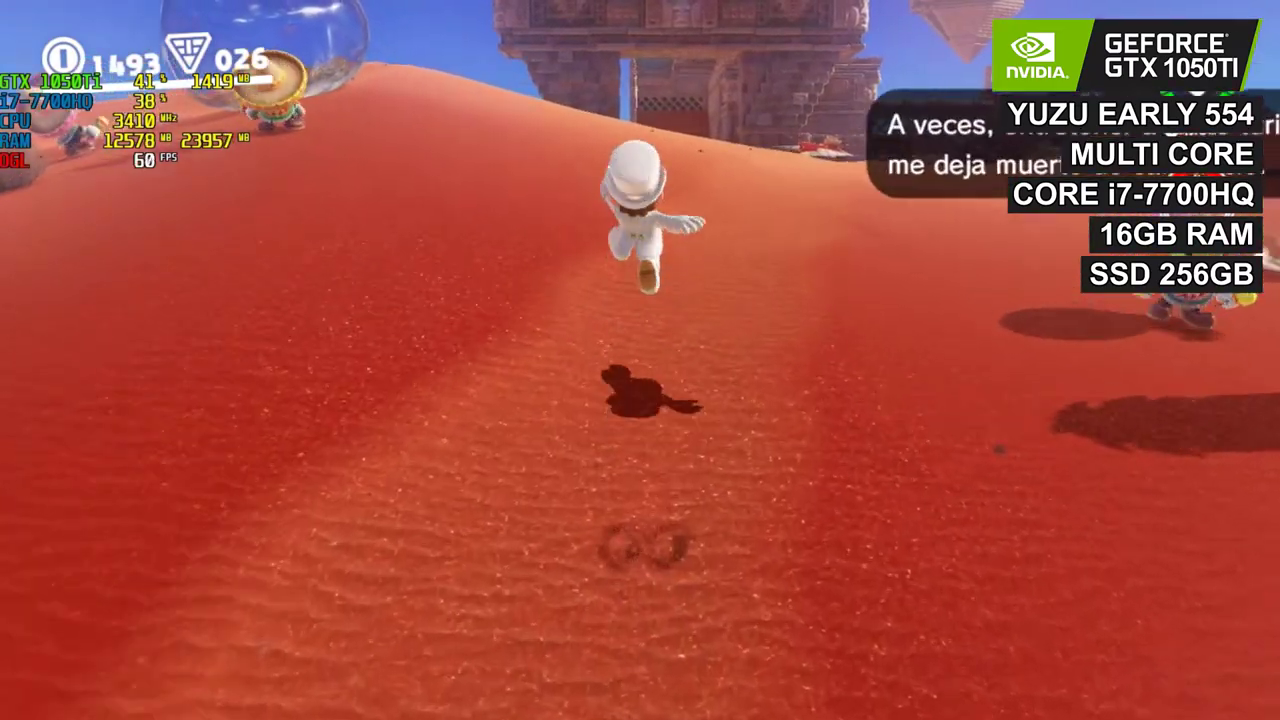